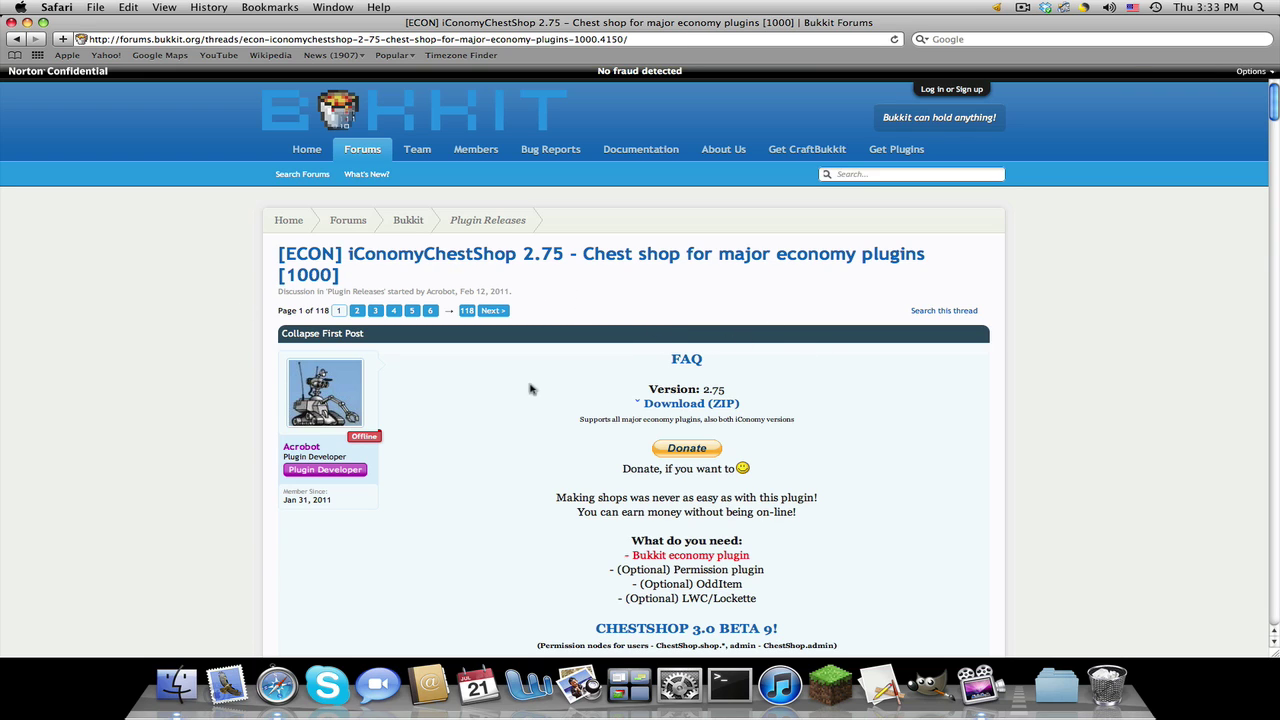
# - Download the iConomyChestShop plugin ZIP and clear it from Safari's download list
pyautogui.click(698, 408)
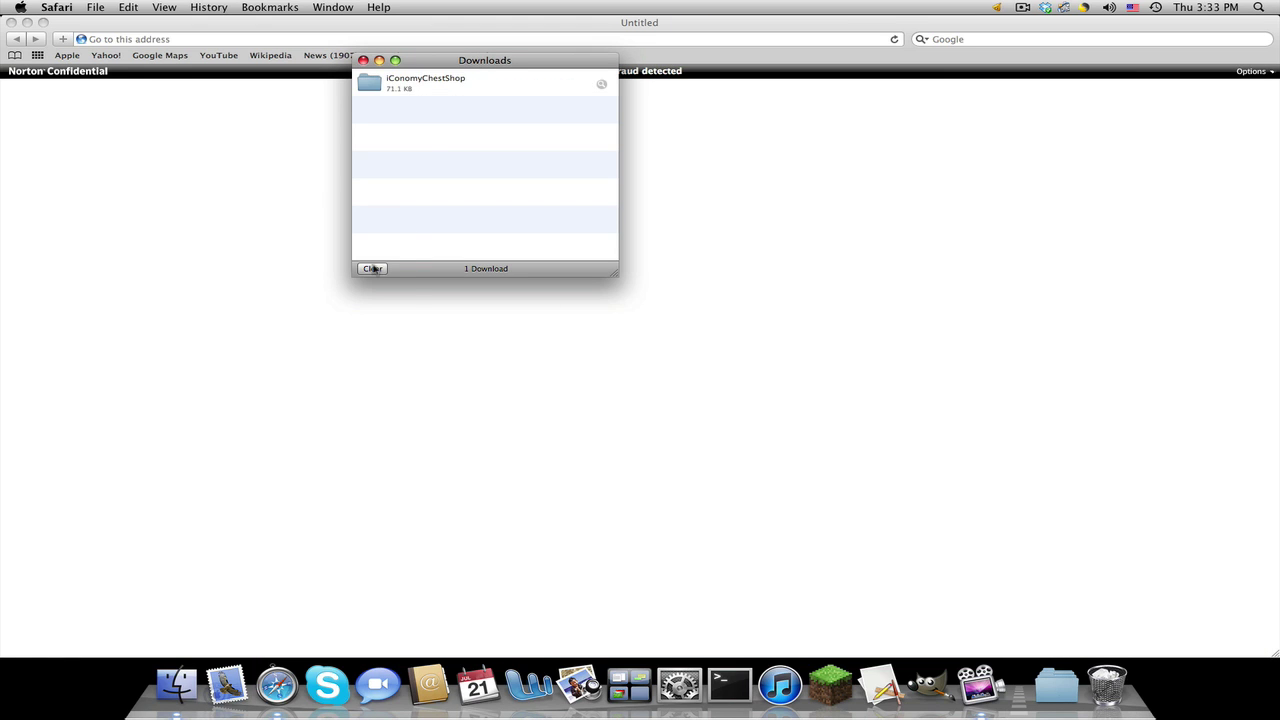
pyautogui.click(372, 268)
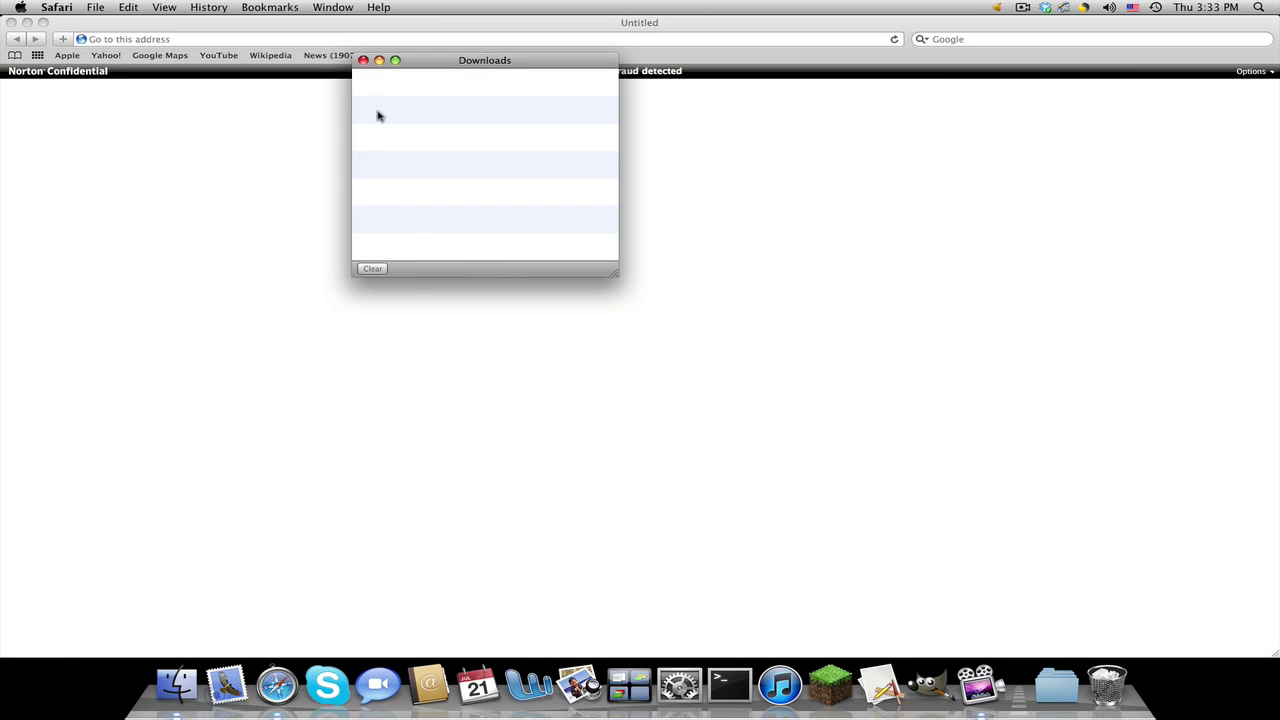
pyautogui.click(363, 61)
pyautogui.click(12, 23)
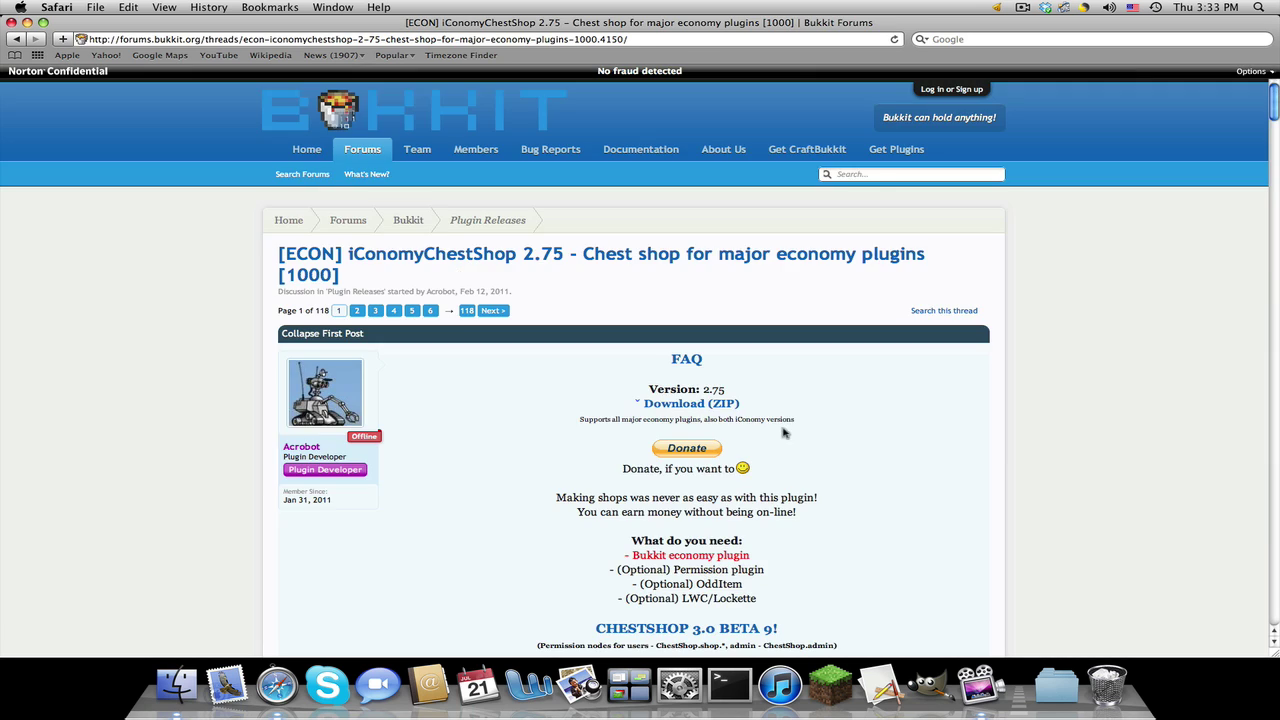
# - Hide Safari and place the iConomyChestShop folder beside the Bukkit folder on the desktop
pyautogui.scroll(-5, 784, 432)
pyautogui.moveTo(598, 586)
pyautogui.mouseDown()
pyautogui.moveTo(400, 511)
pyautogui.moveTo(403, 544)
pyautogui.moveTo(590, 612)
pyautogui.mouseUp()
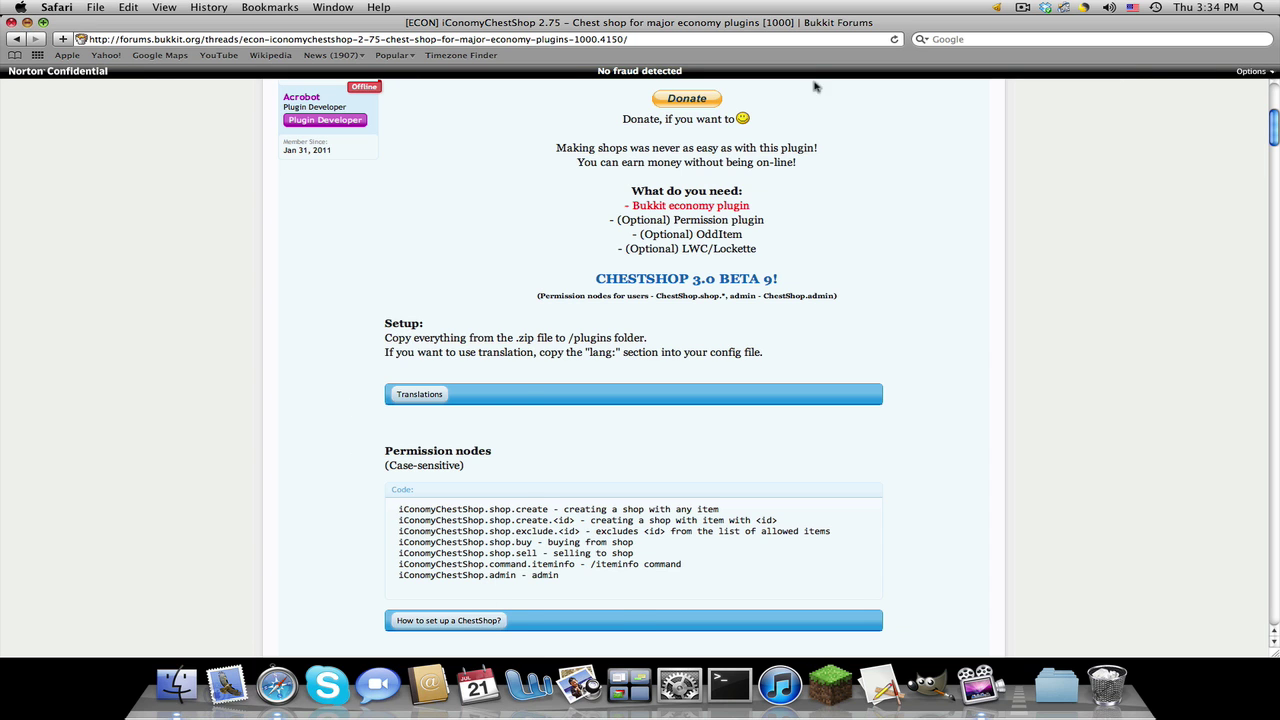
pyautogui.click(27, 22)
pyautogui.moveTo(1228, 544)
pyautogui.mouseDown()
pyautogui.moveTo(515, 311)
pyautogui.moveTo(615, 356)
pyautogui.mouseUp()
# - Open the iConomyChestShop and Bukkit folders side by side, with Bukkit's plugins folder showing
pyautogui.click(676, 385)
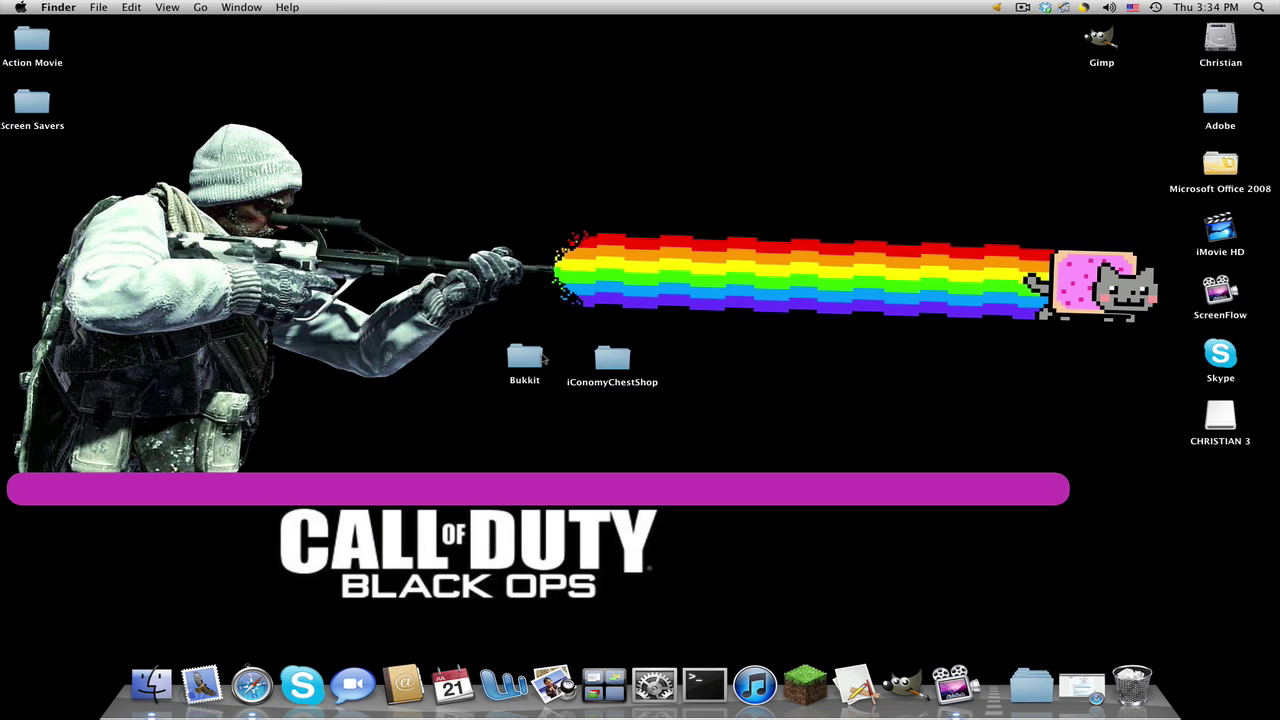
pyautogui.doubleClick(603, 360)
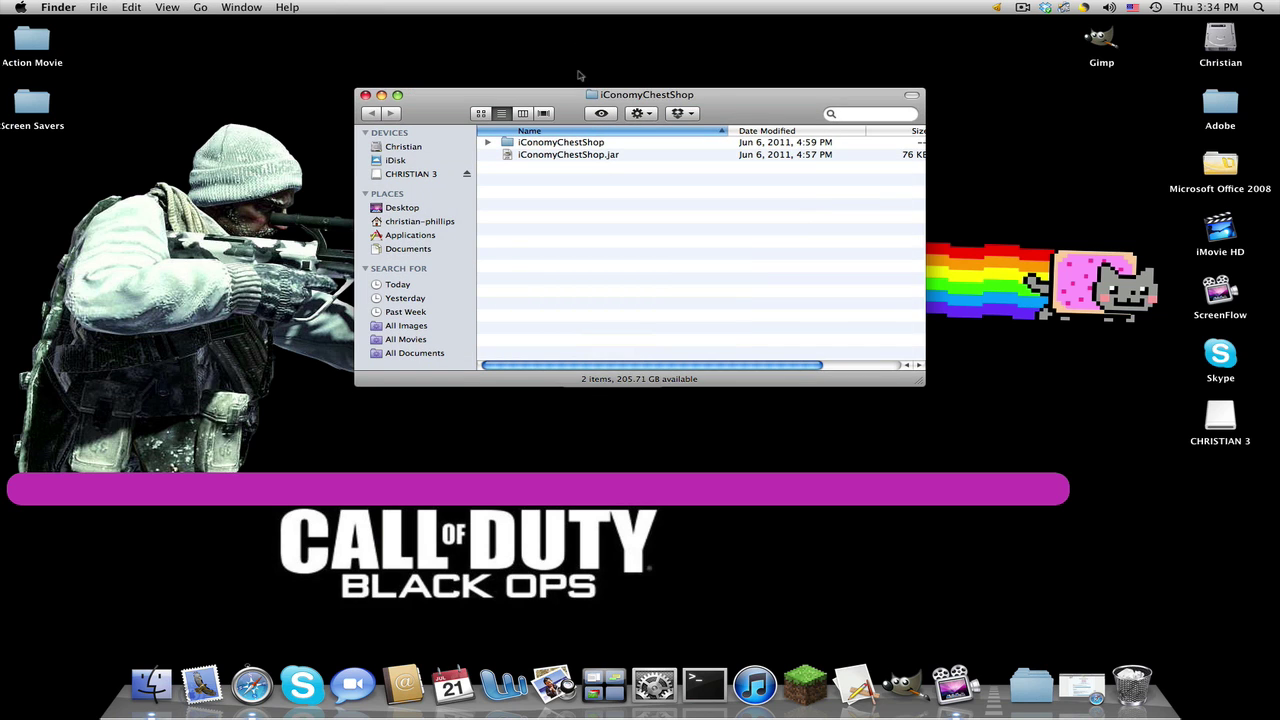
pyautogui.doubleClick(509, 367)
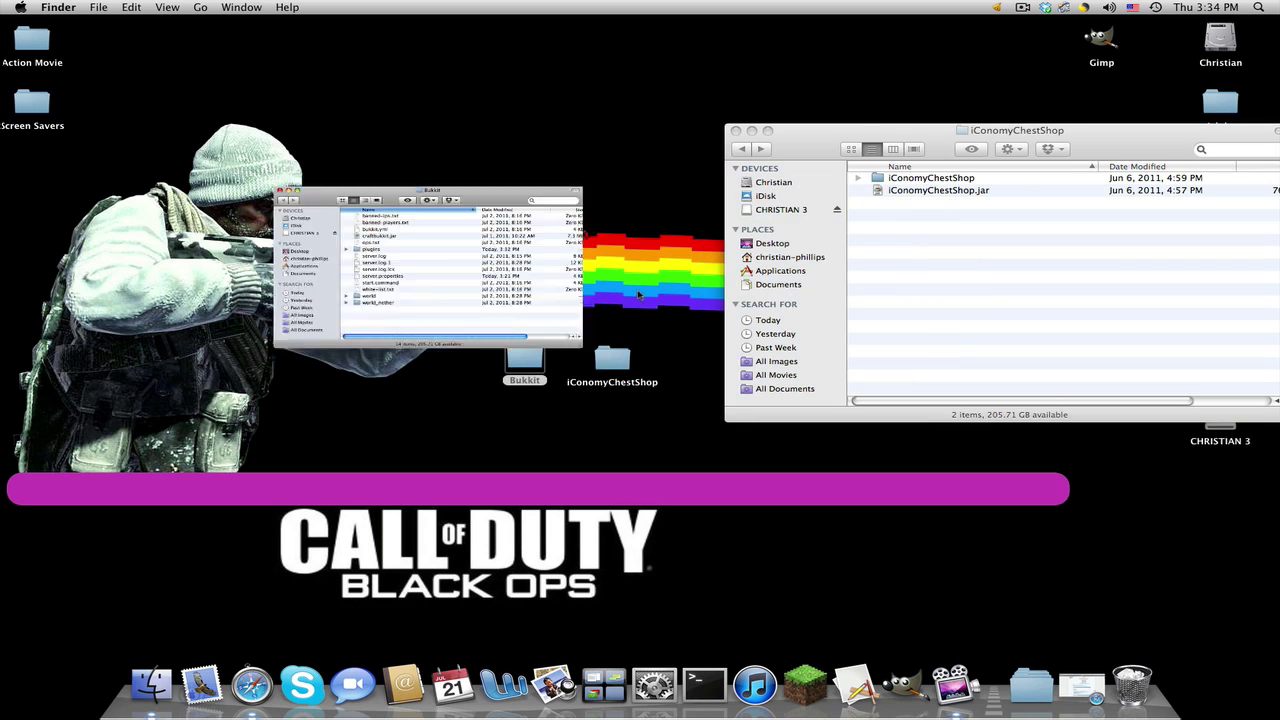
pyautogui.moveTo(478, 60); pyautogui.dragTo(446, 151)
pyautogui.moveTo(913, 137)
pyautogui.mouseDown()
pyautogui.moveTo(822, 190)
pyautogui.moveTo(811, 147)
pyautogui.moveTo(820, 153)
pyautogui.mouseUp()
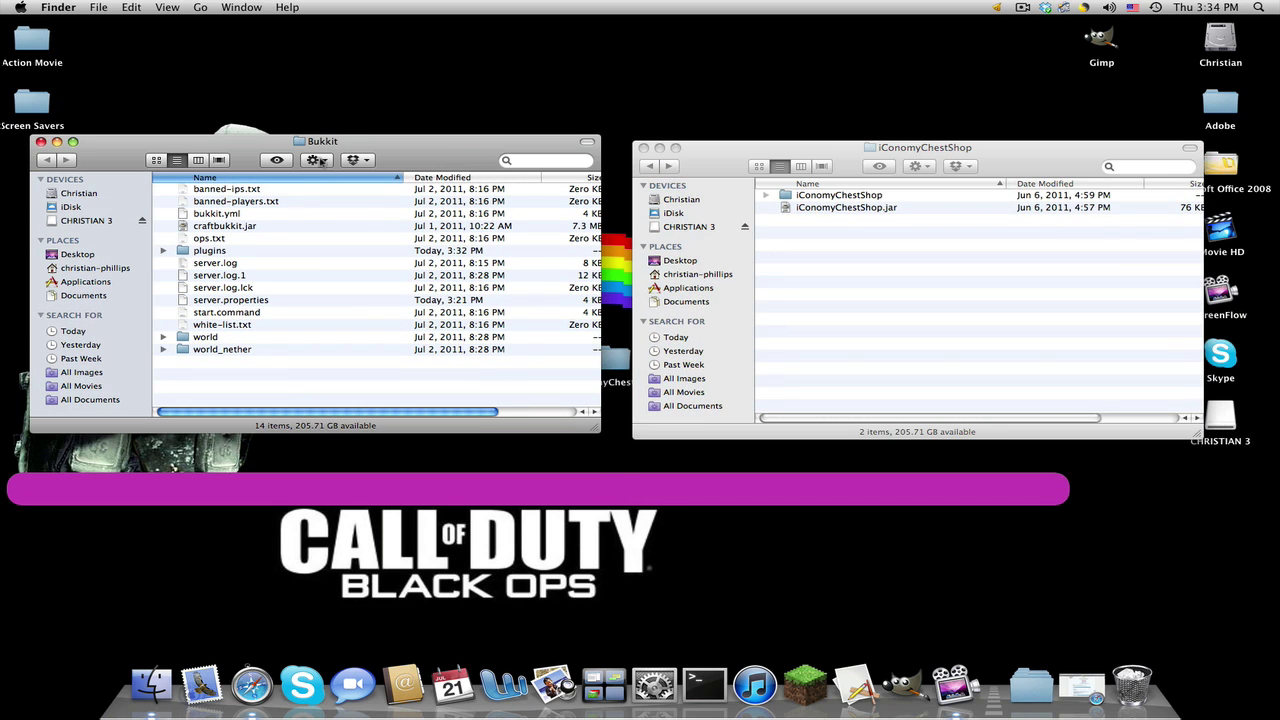
pyautogui.doubleClick(197, 252)
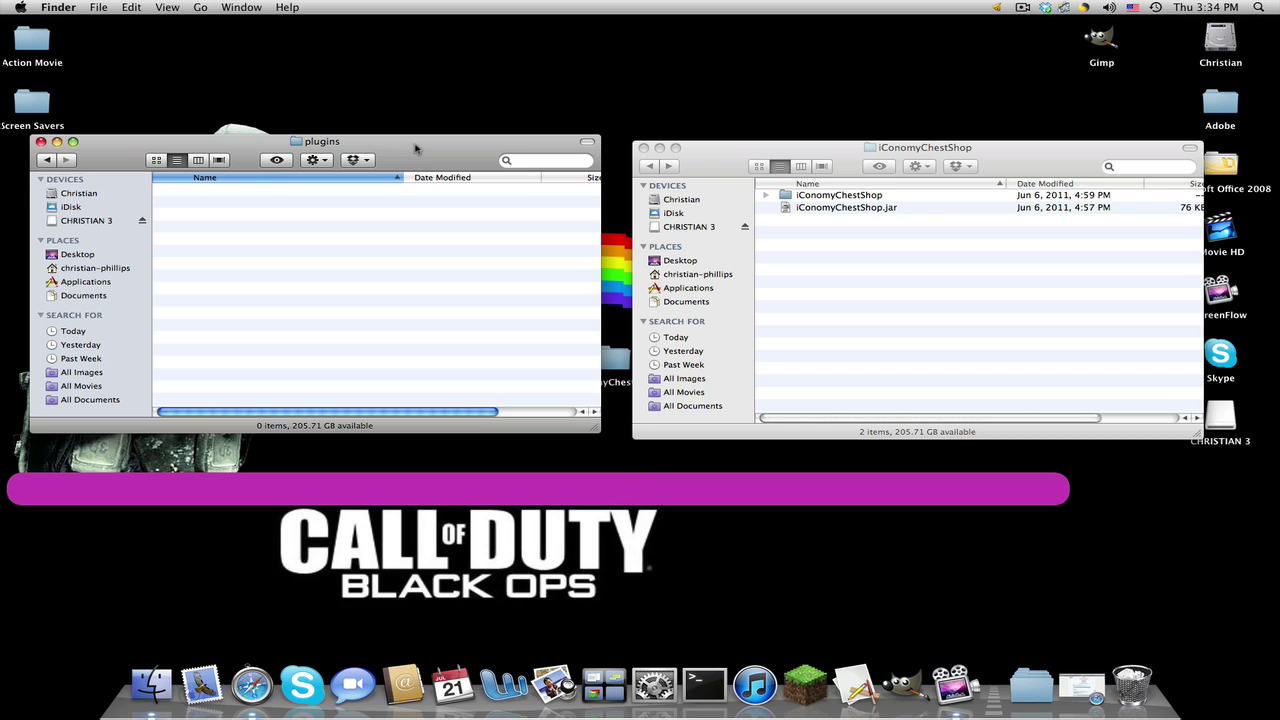
# - Copy both items from the iConomyChestShop folder
pyautogui.click(1035, 175)
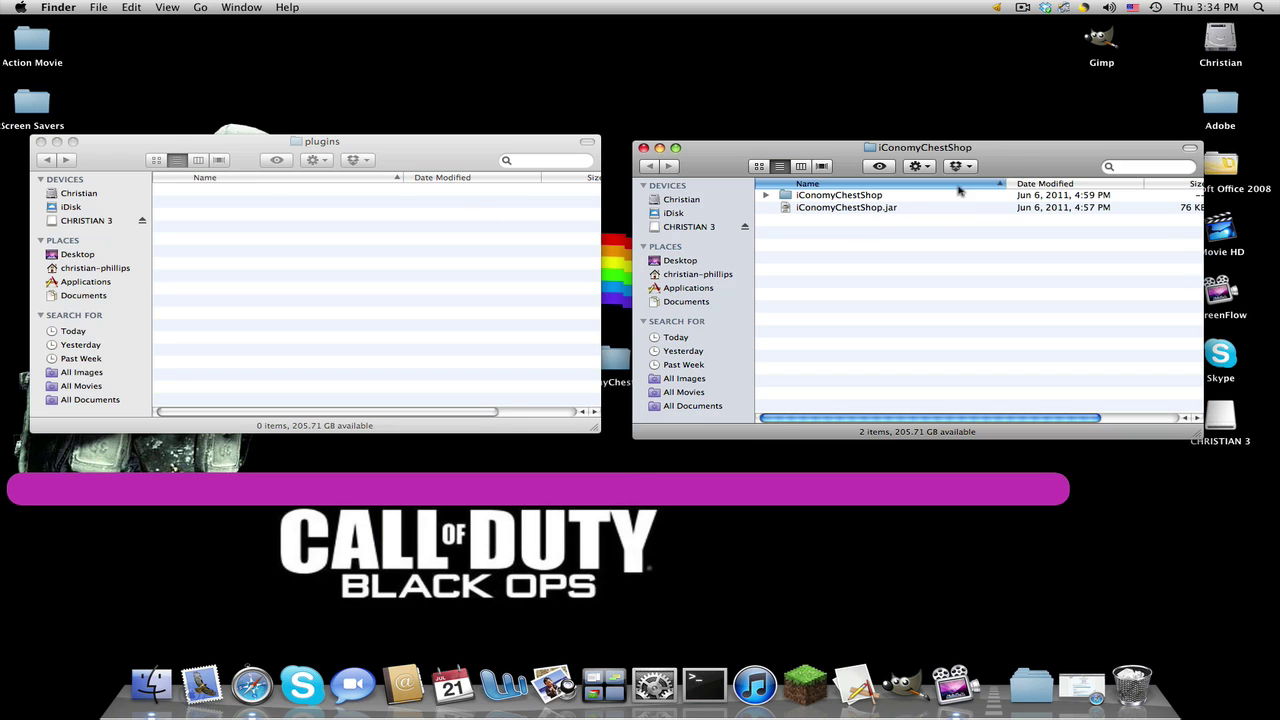
pyautogui.press('super+a')
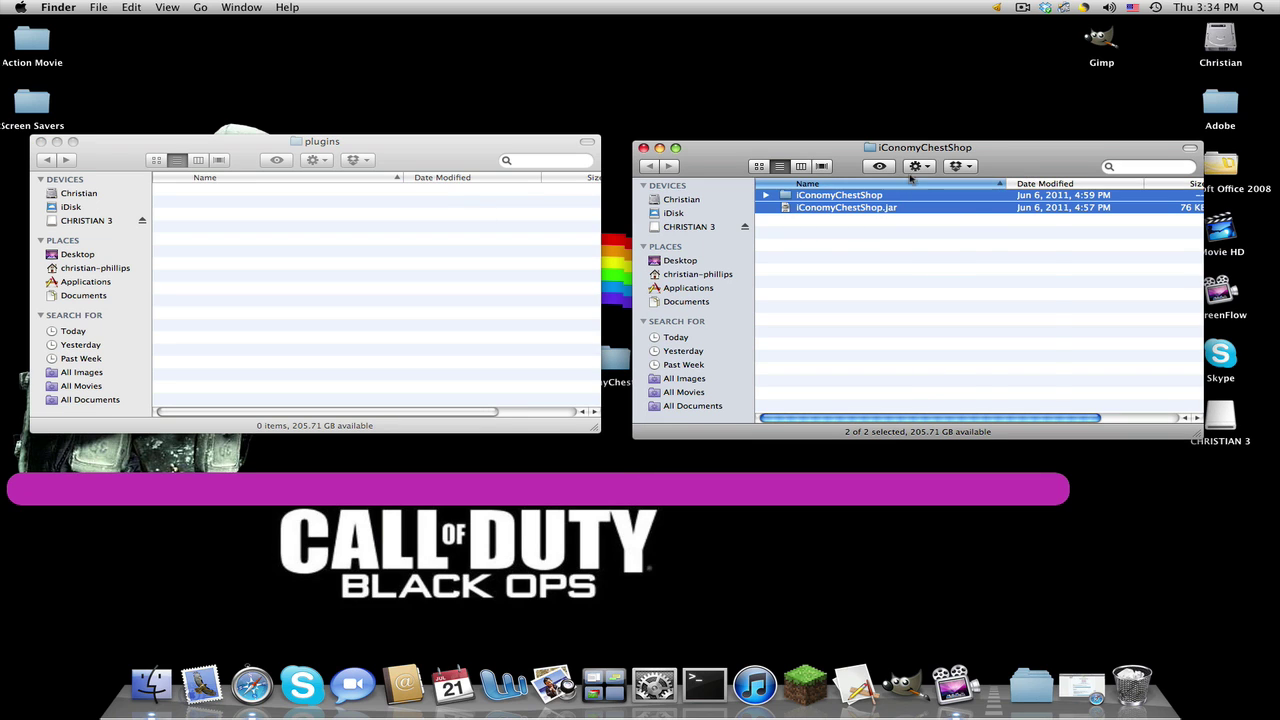
pyautogui.click(917, 166)
pyautogui.click(940, 337)
pyautogui.click(920, 168)
pyautogui.click(957, 340)
# - Paste the iConomyChestShop folder and iConomyChestShop.jar into the plugins folder
pyautogui.click(470, 150)
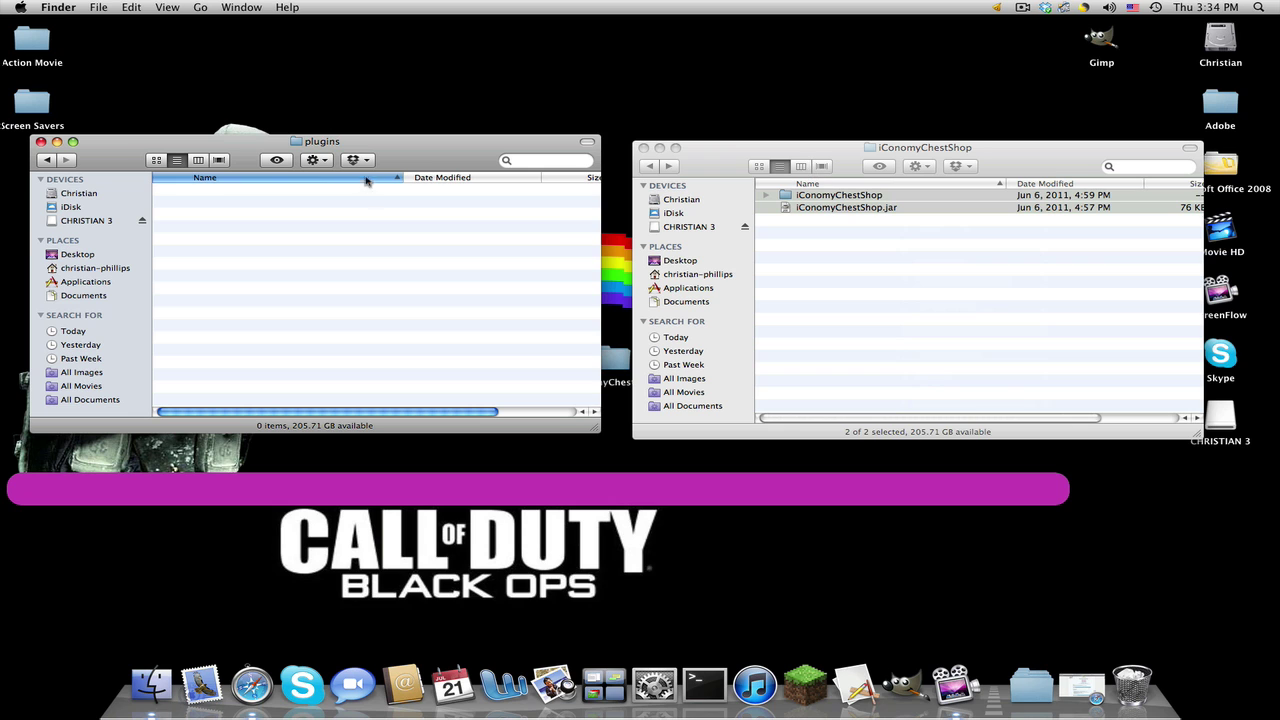
pyautogui.click(313, 160)
pyautogui.click(345, 246)
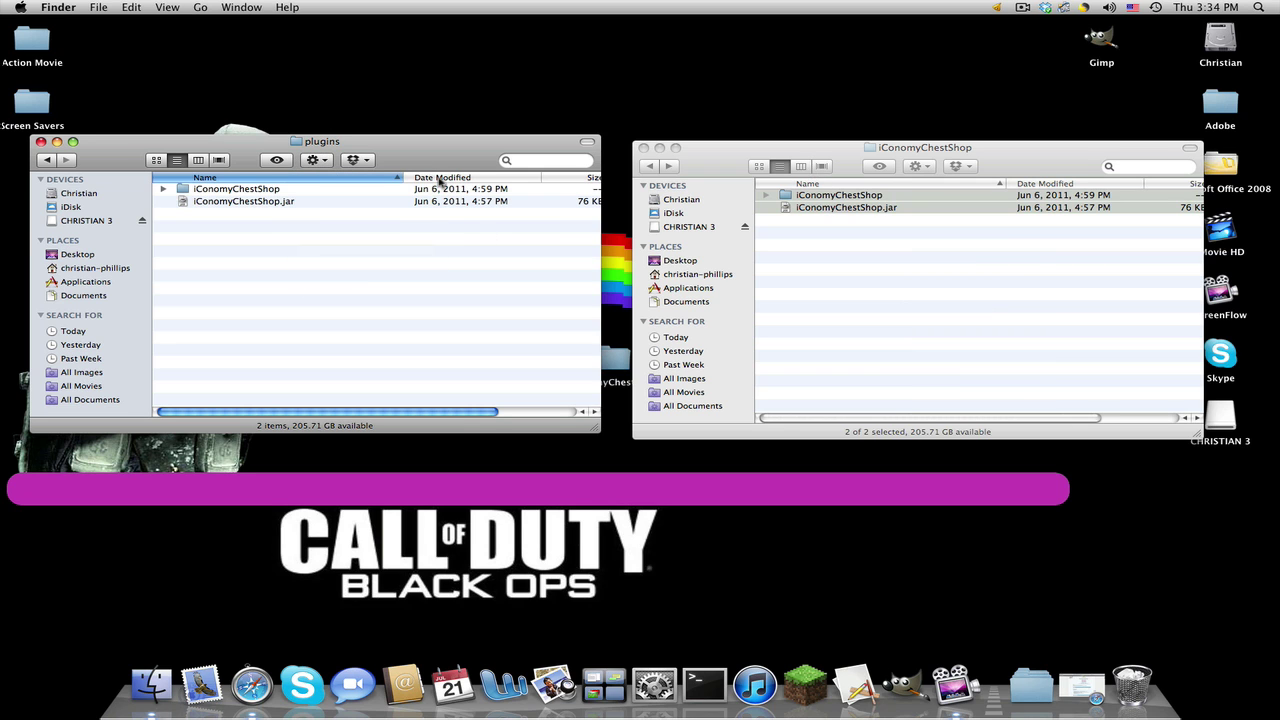
pyautogui.click(741, 162)
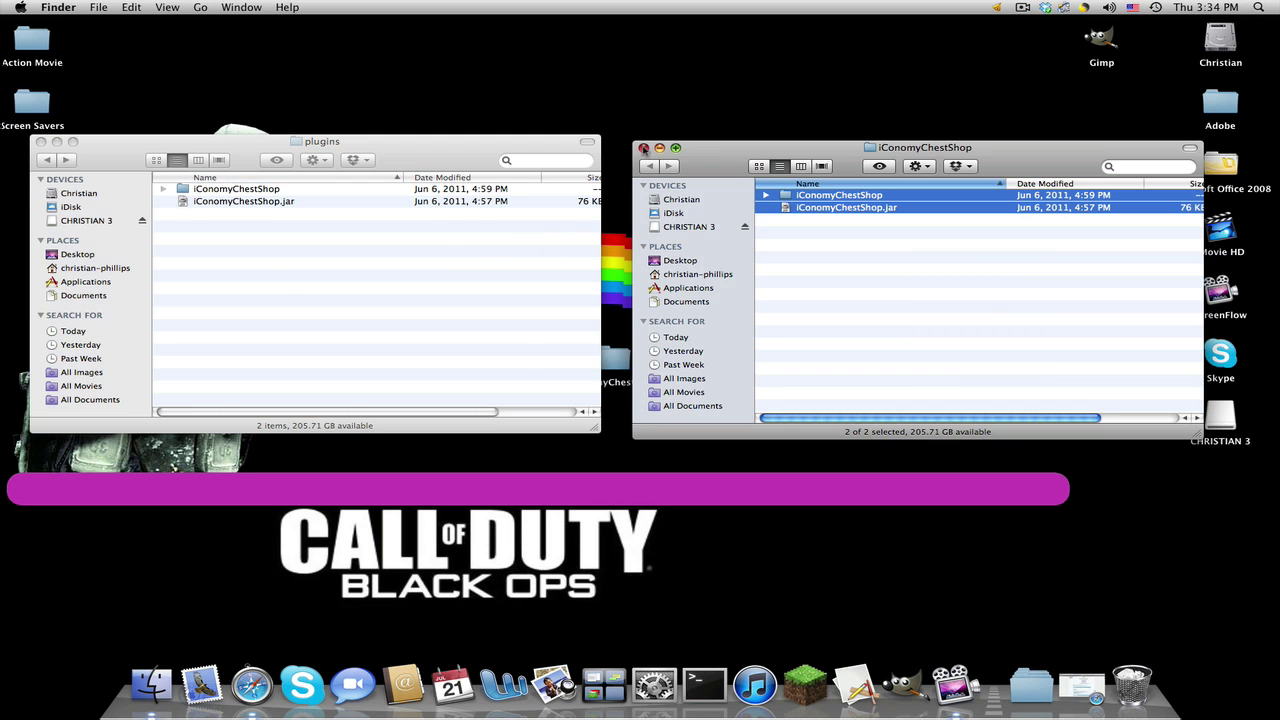
# - Close the source window and check the iConomyChestShop items now in plugins
pyautogui.click(643, 148)
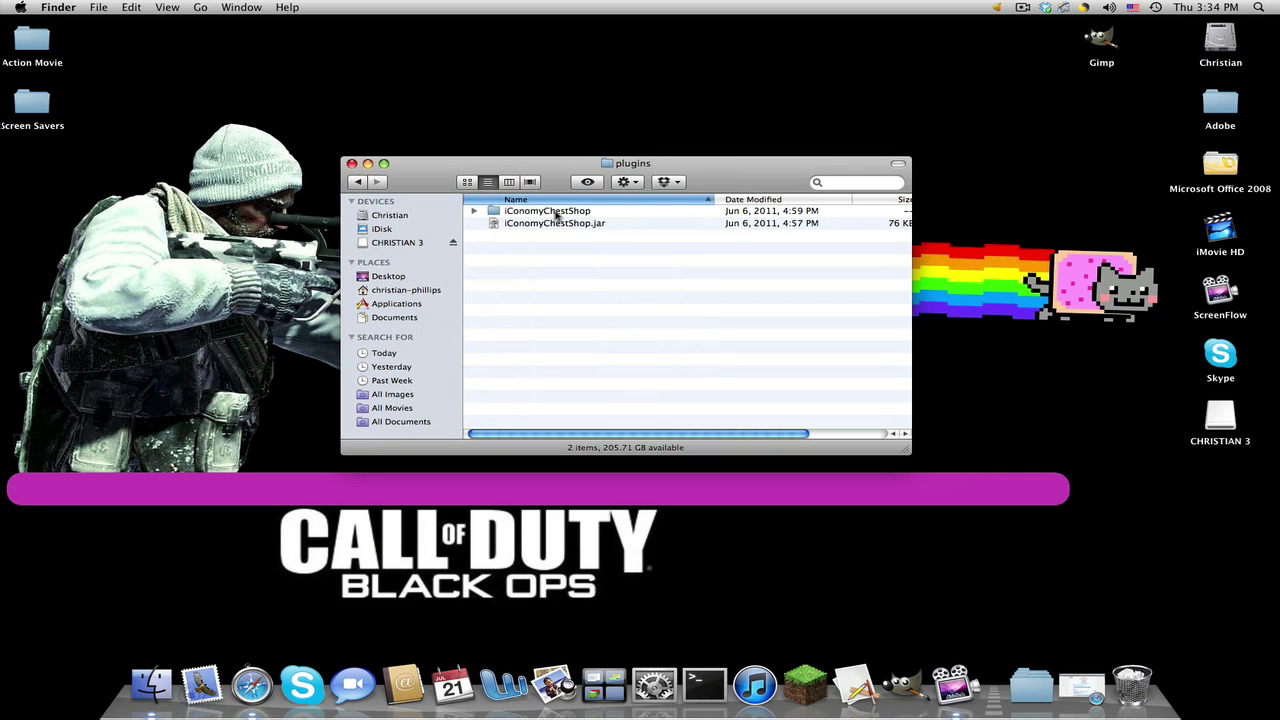
pyautogui.click(556, 214)
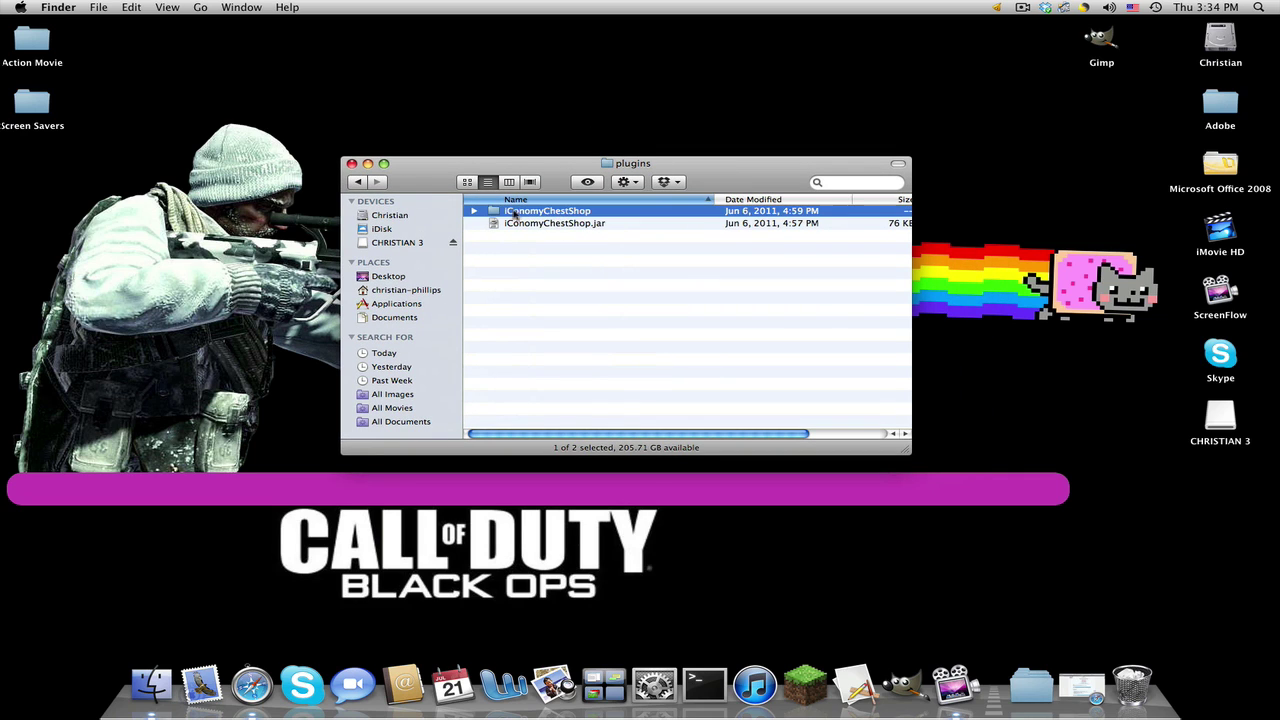
pyautogui.click(603, 241)
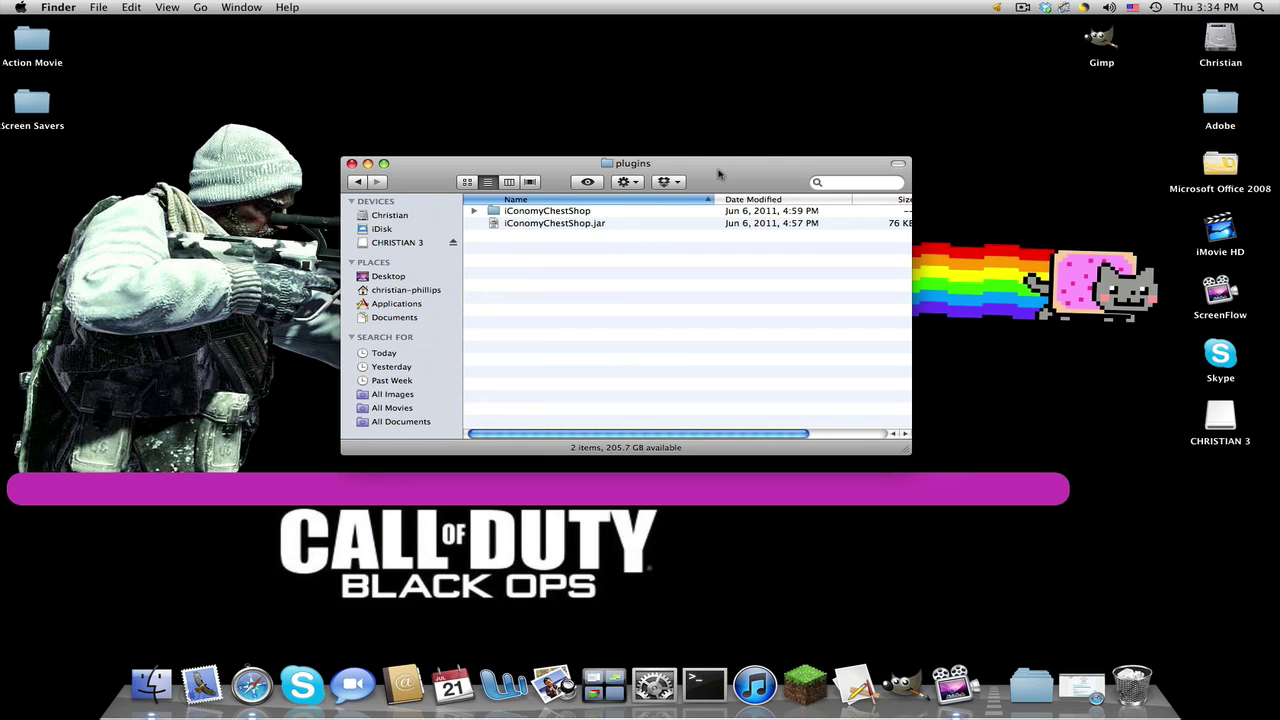
pyautogui.moveTo(567, 224)
pyautogui.mouseDown()
pyautogui.moveTo(560, 212)
pyautogui.moveTo(480, 214)
pyautogui.moveTo(368, 182)
pyautogui.moveTo(370, 148)
pyautogui.moveTo(523, 272)
pyautogui.mouseUp()
pyautogui.doubleClick(562, 213)
# - Inspect the iConomyChestShop config folder, then close the plugins window
pyautogui.click(362, 182)
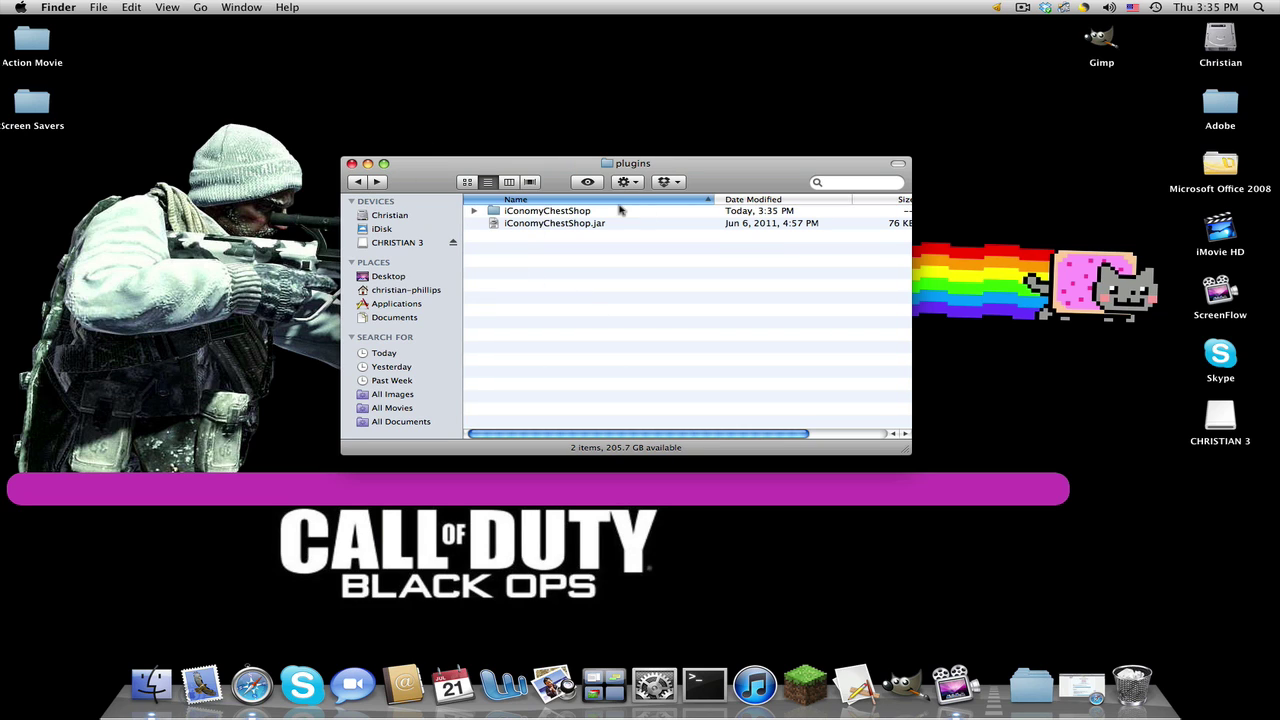
pyautogui.doubleClick(616, 212)
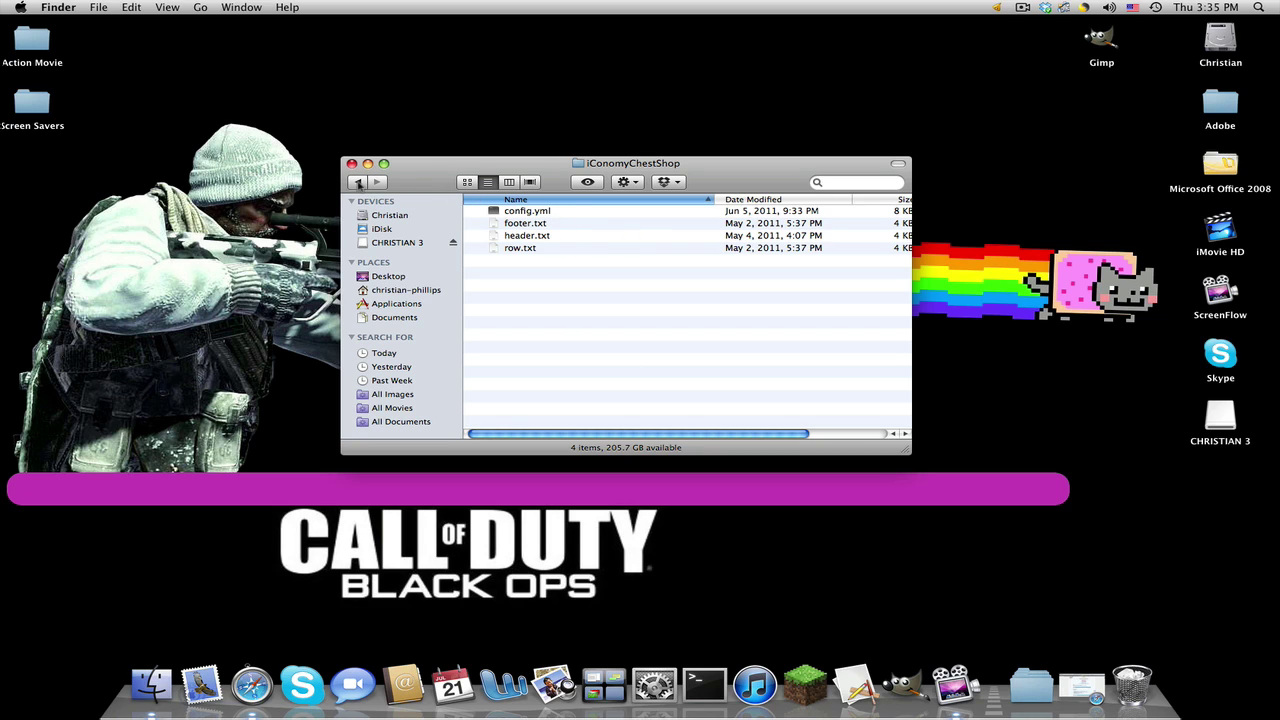
pyautogui.click(358, 182)
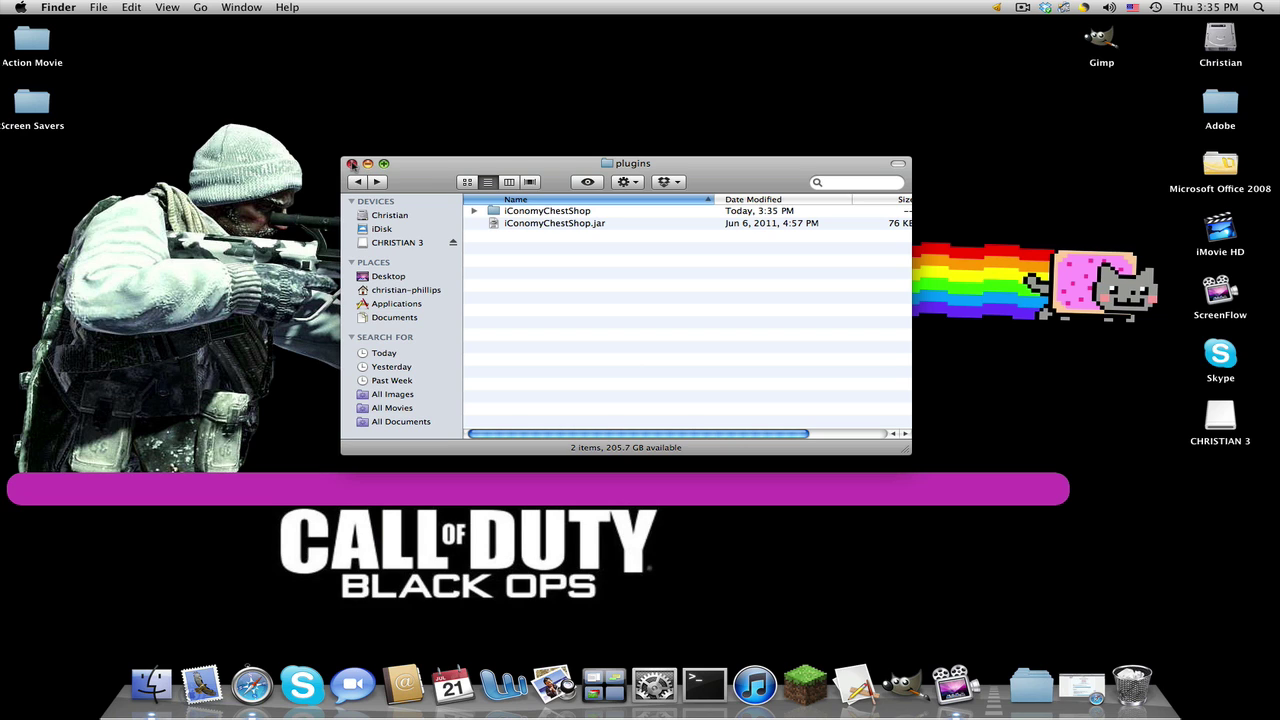
pyautogui.click(352, 164)
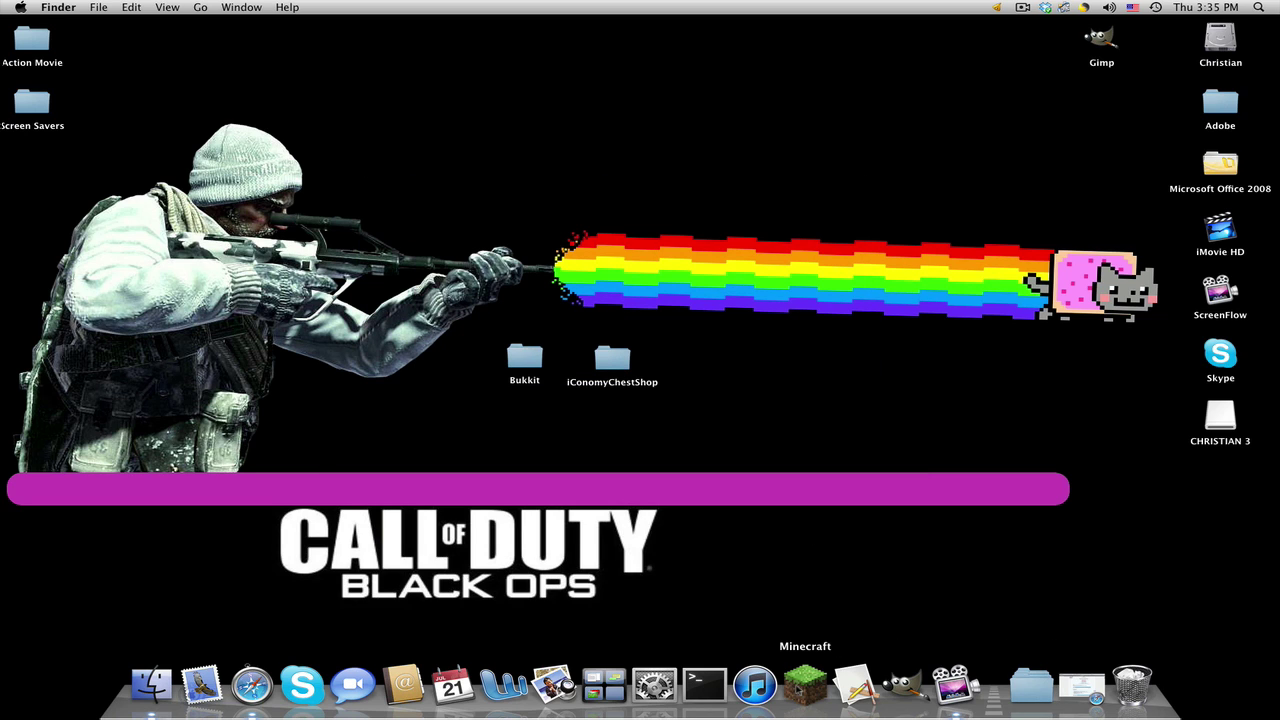
# - Launch Minecraft, log in, and connect to multiplayer server 67.174.16.177:25565
pyautogui.click(805, 685)
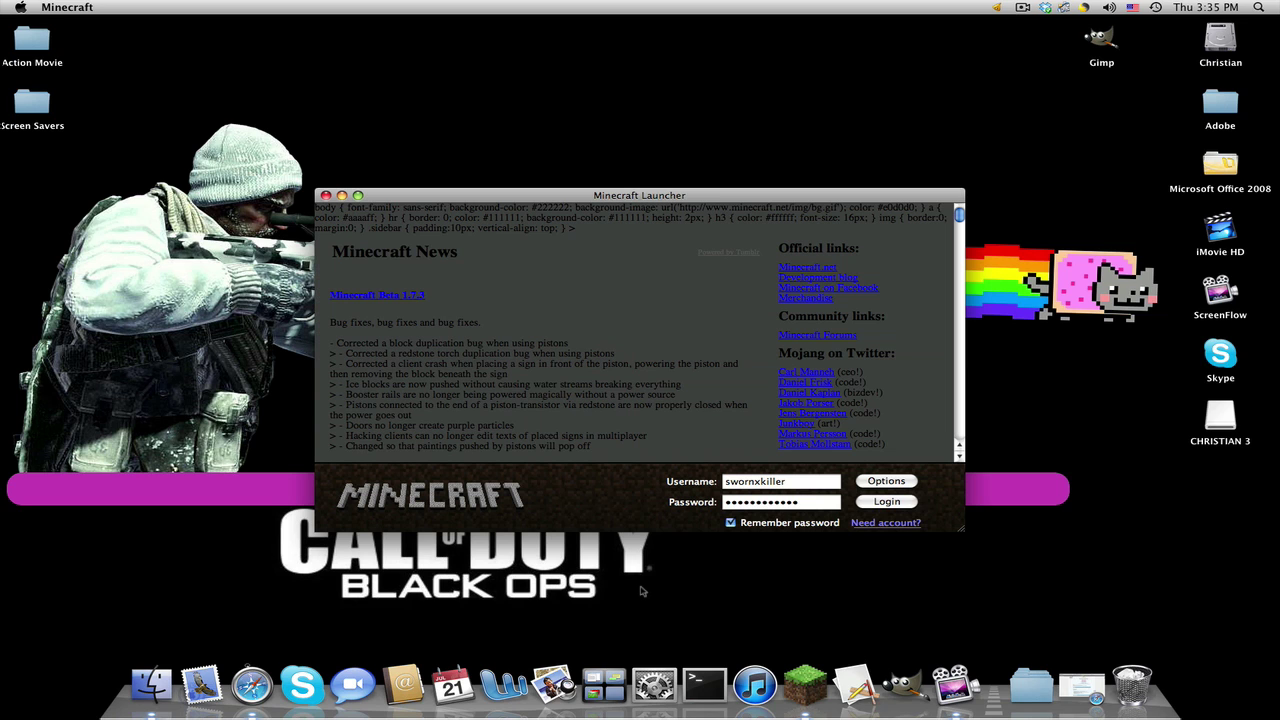
pyautogui.click(875, 506)
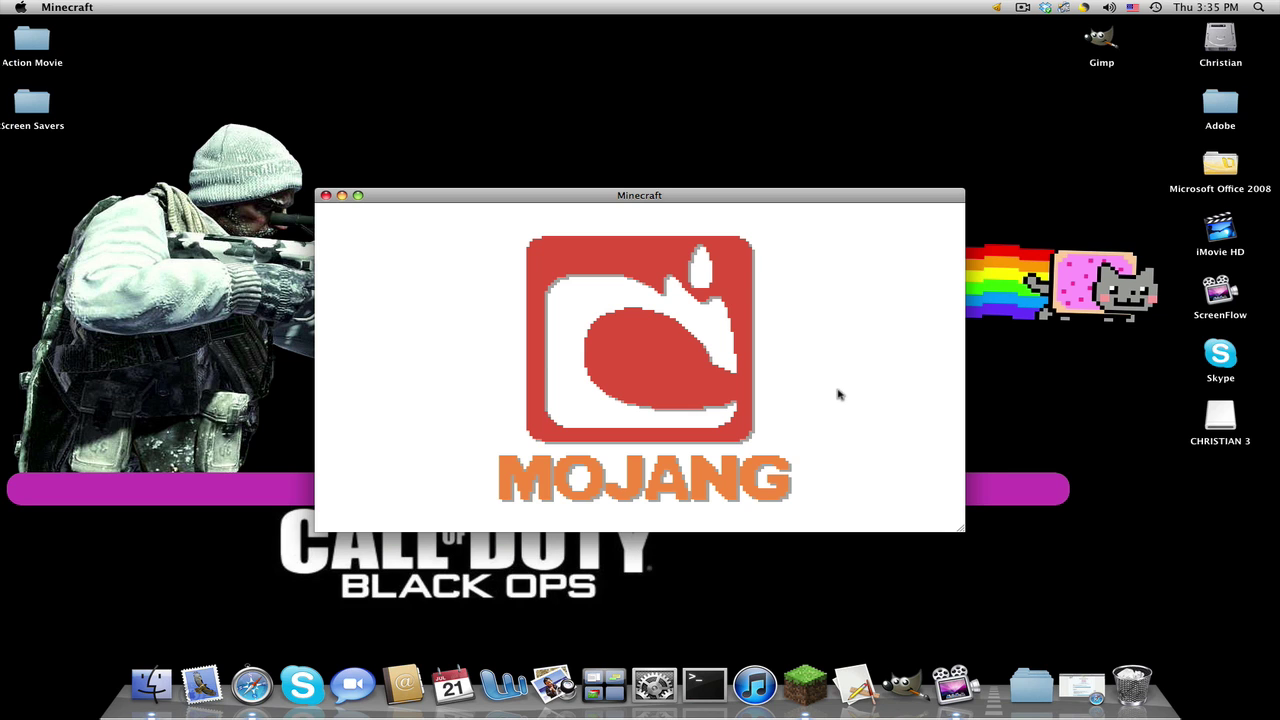
pyautogui.click(693, 398)
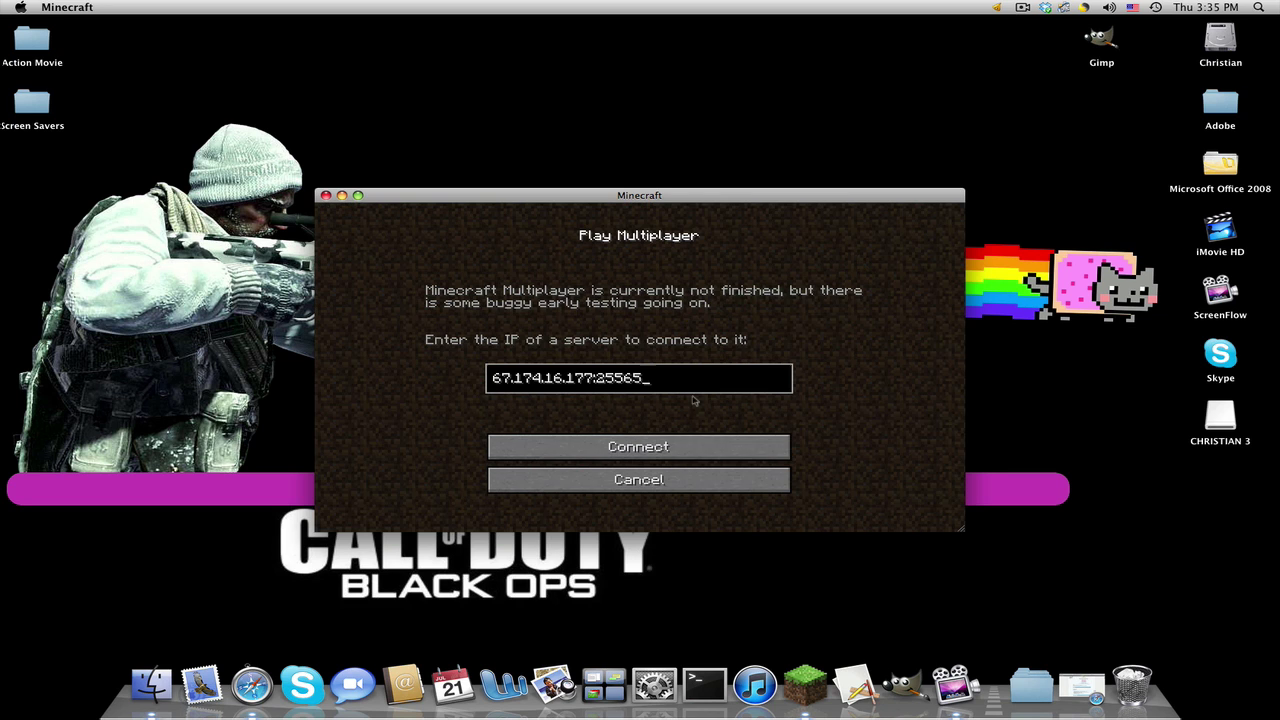
pyautogui.click(621, 449)
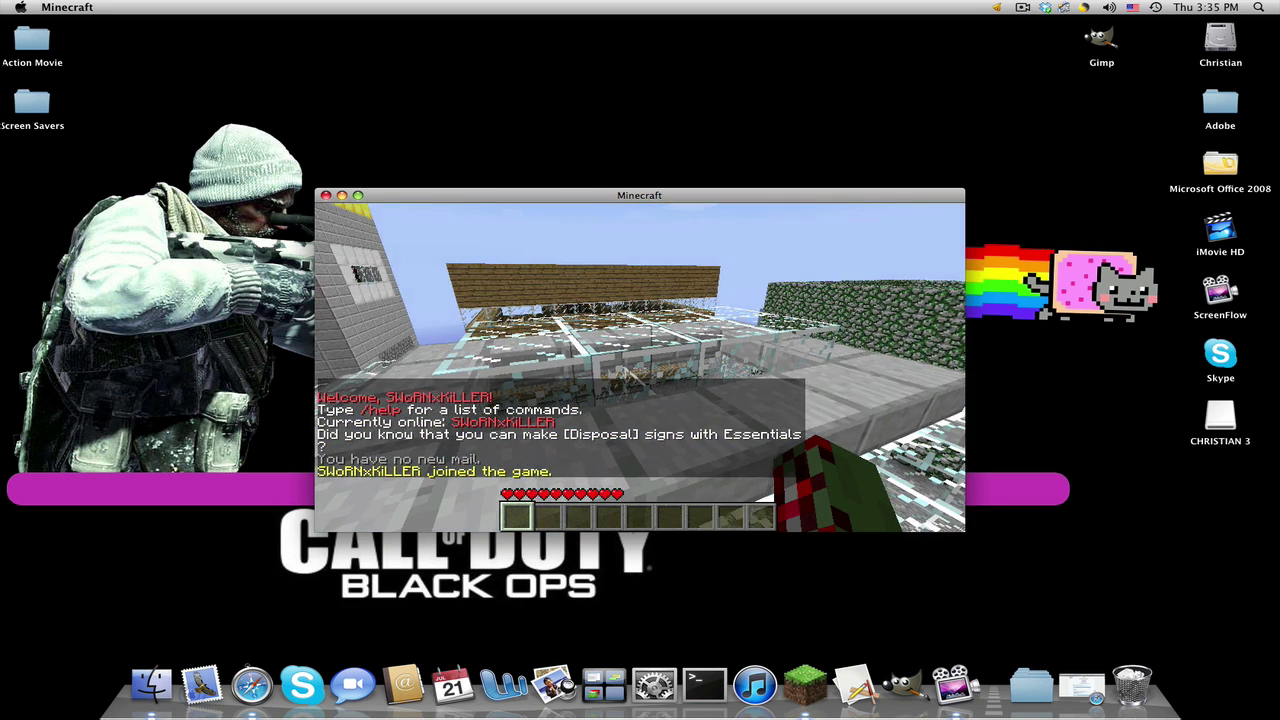
# - Fly over the village into the store and walk up to the three chests
pyautogui.press('f')
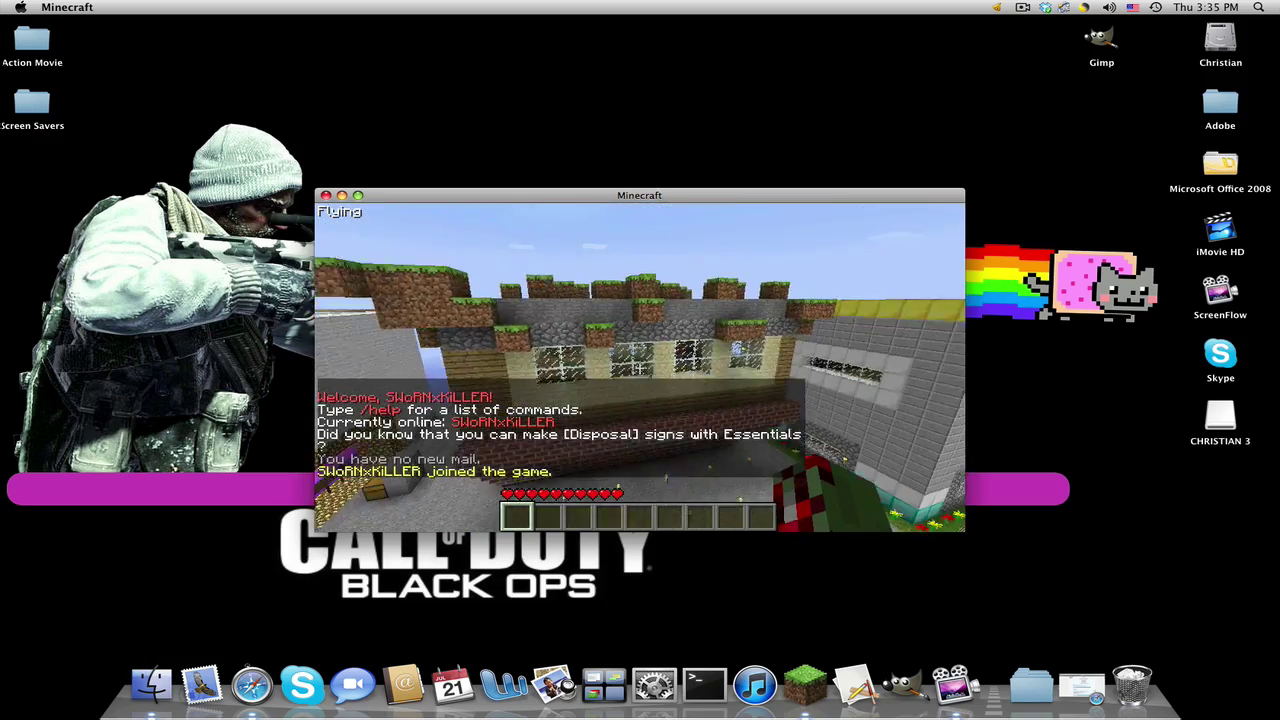
pyautogui.press('space')
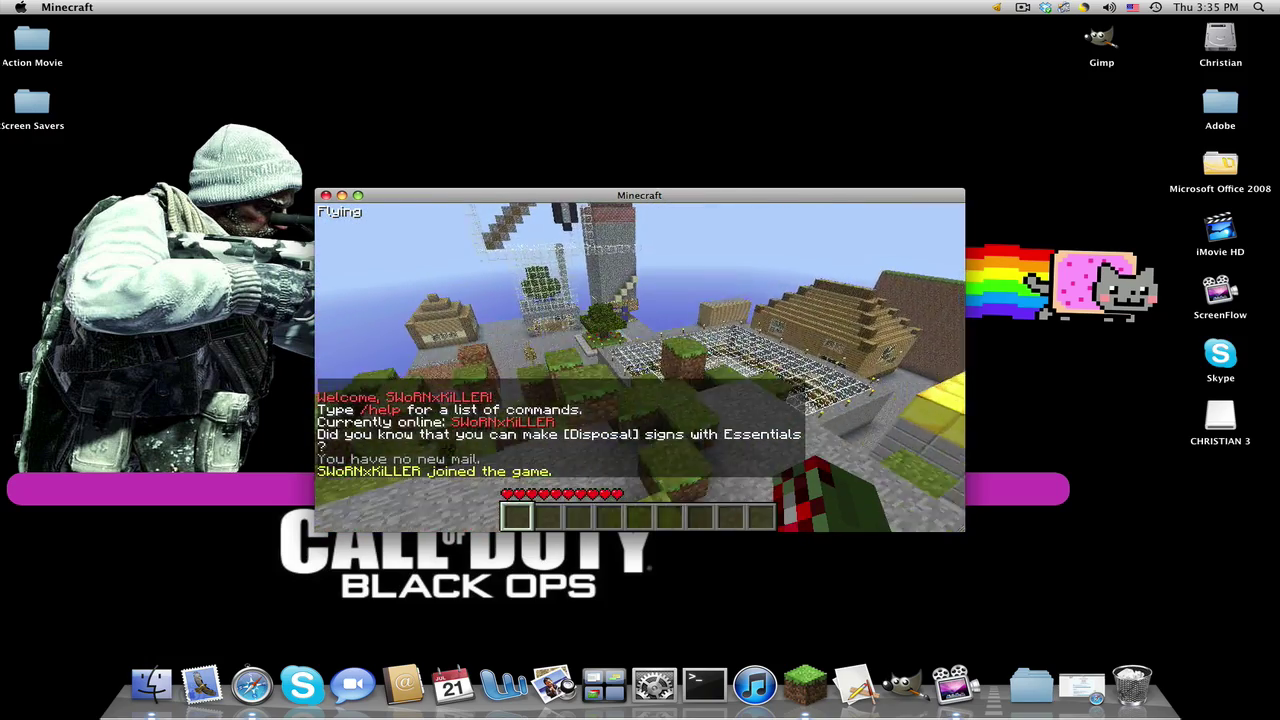
pyautogui.press('w')
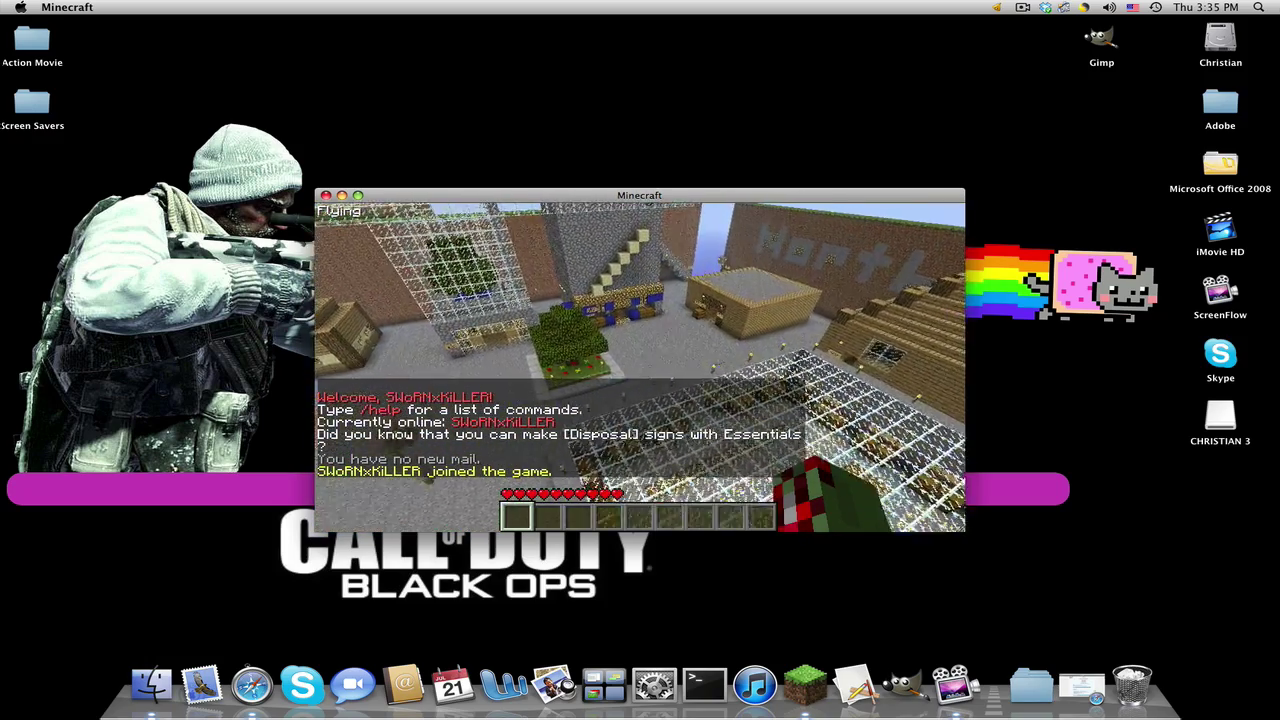
pyautogui.press('f')
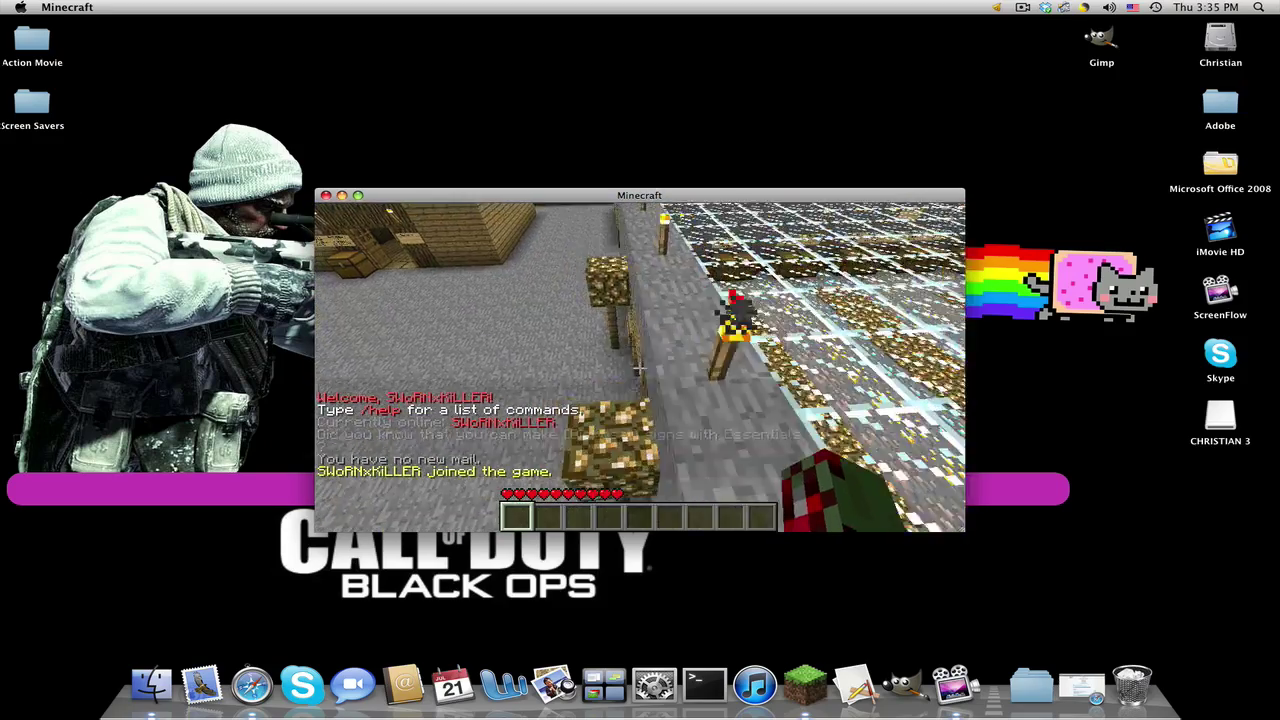
pyautogui.press('w')
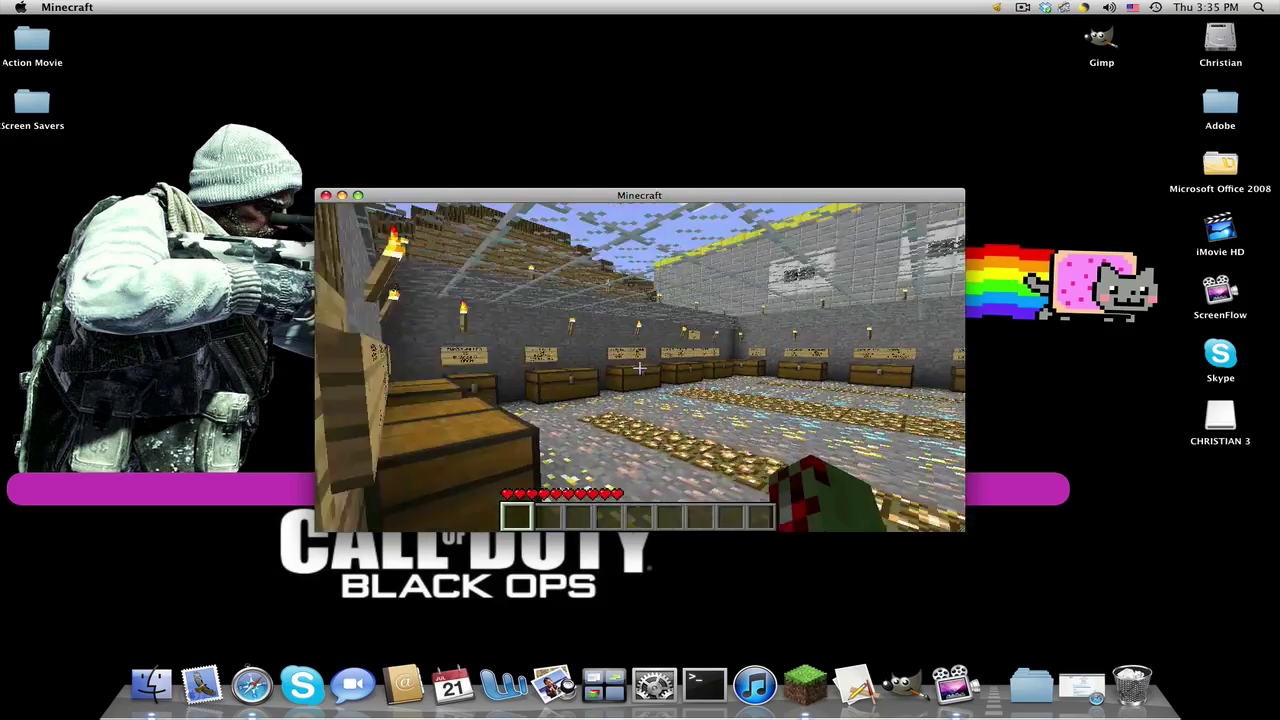
pyautogui.press('w')
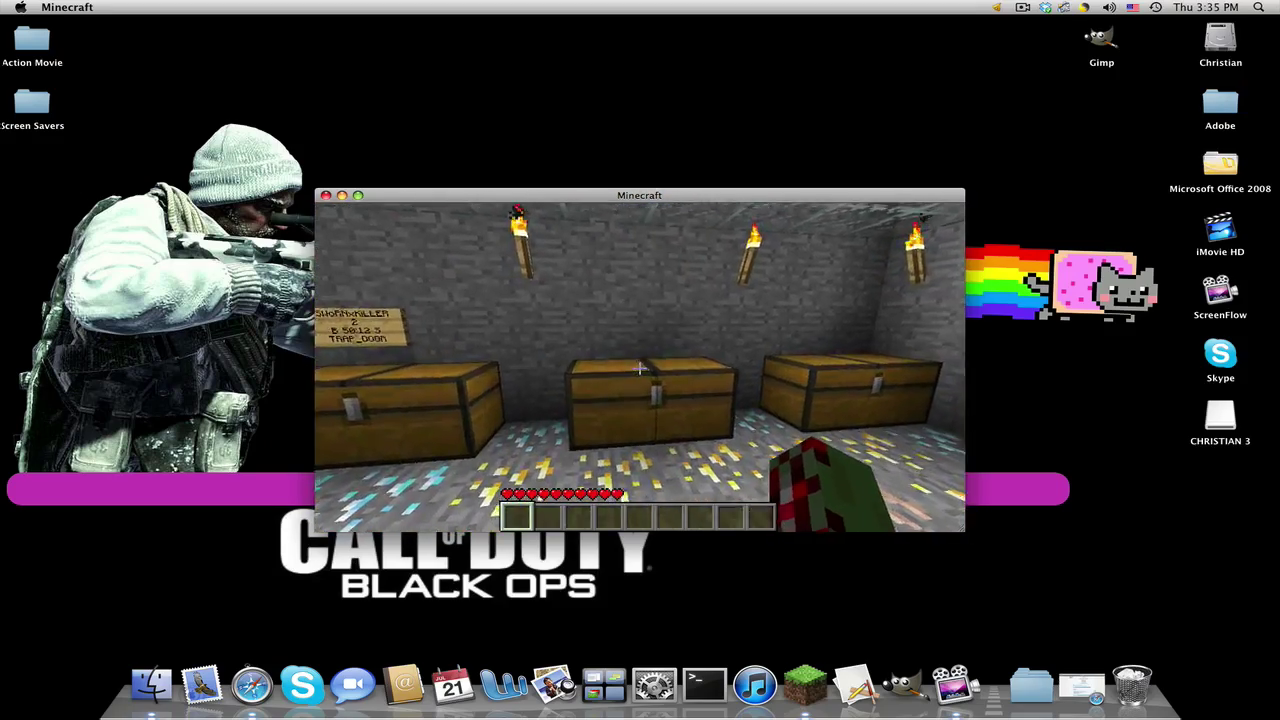
# - Get a sign with the /i sign chat command, then open the inventory
pyautogui.press('t')
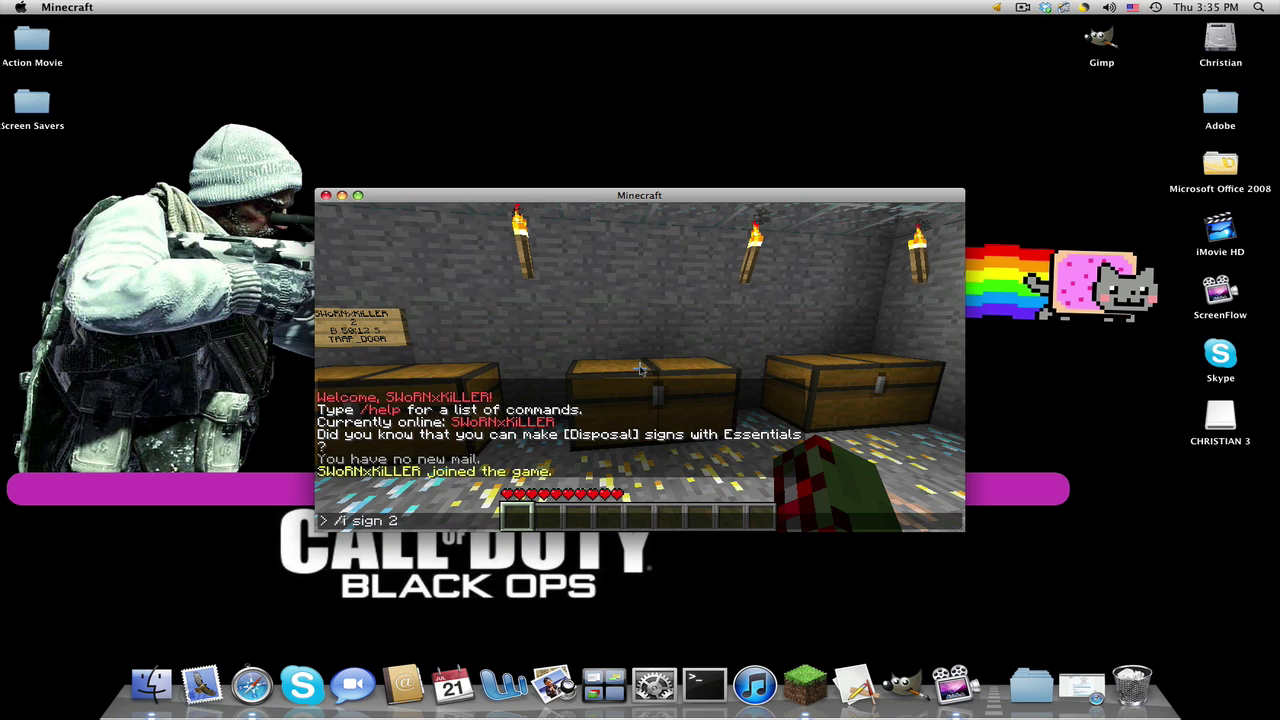
pyautogui.press('Return')
pyautogui.press('w')
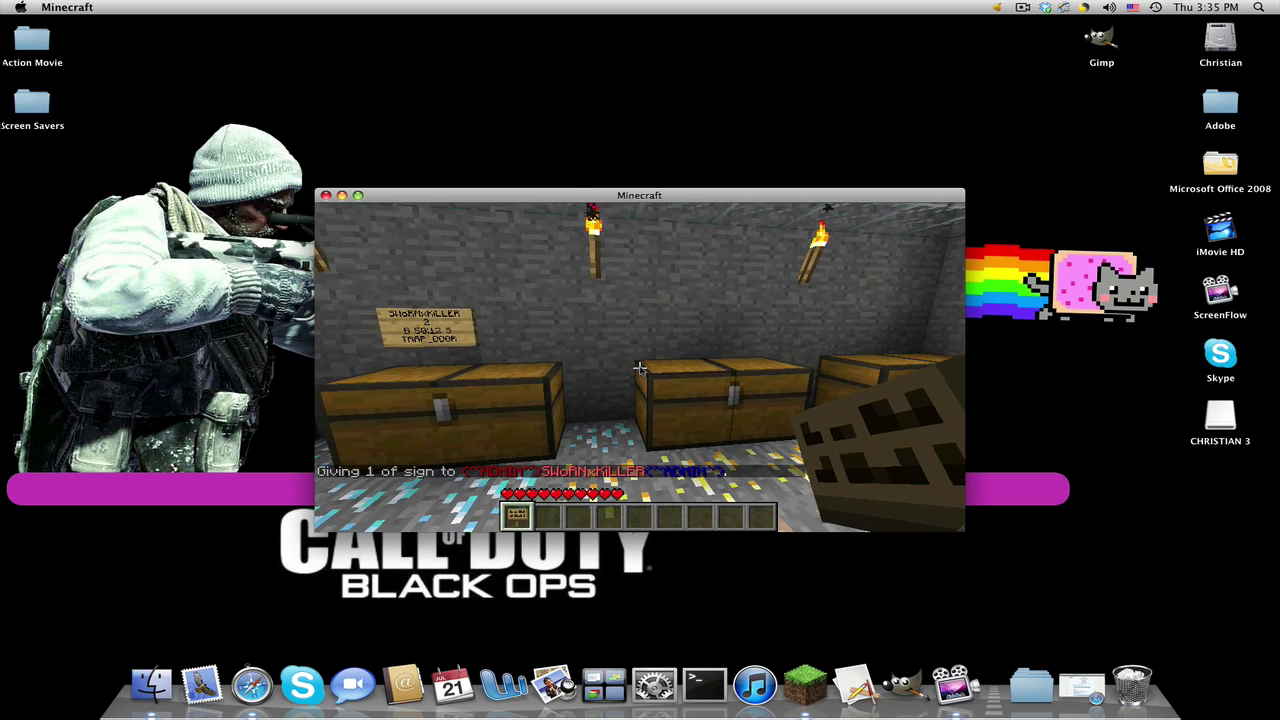
pyautogui.press('e')
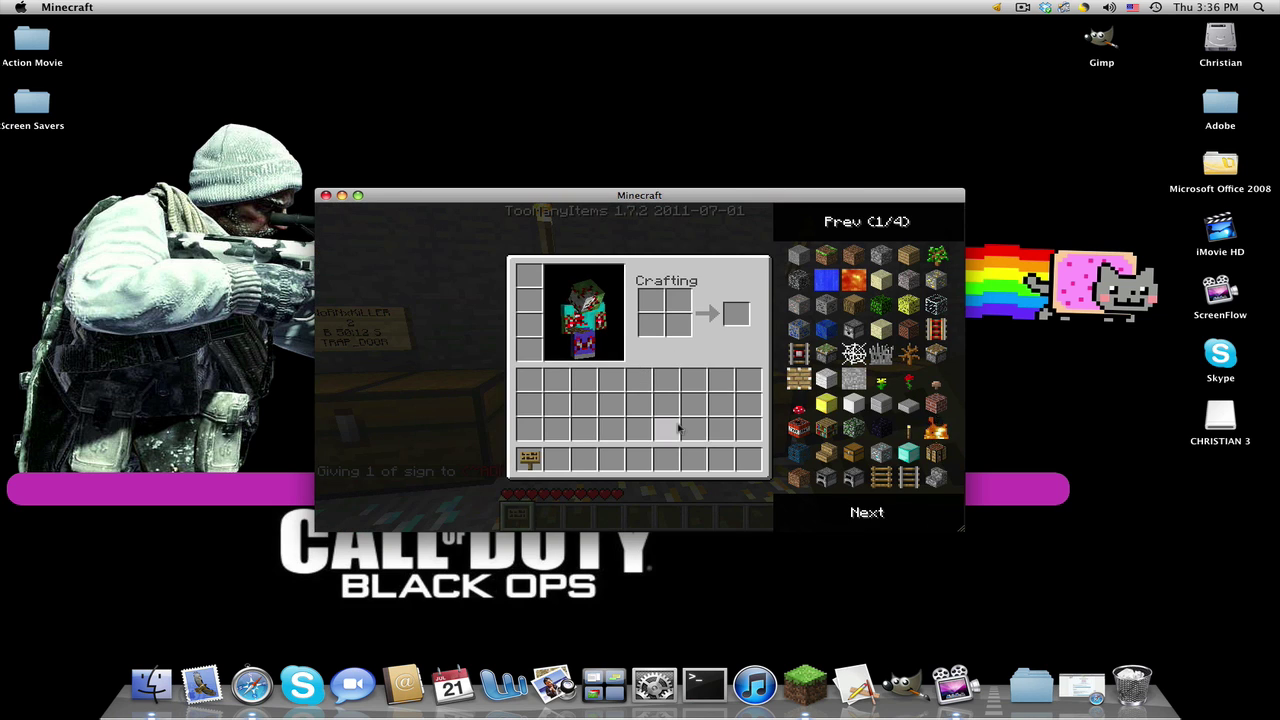
# - Take four stacks of 64 cactus from TooManyItems and place a sign above the middle chest
pyautogui.click(939, 503)
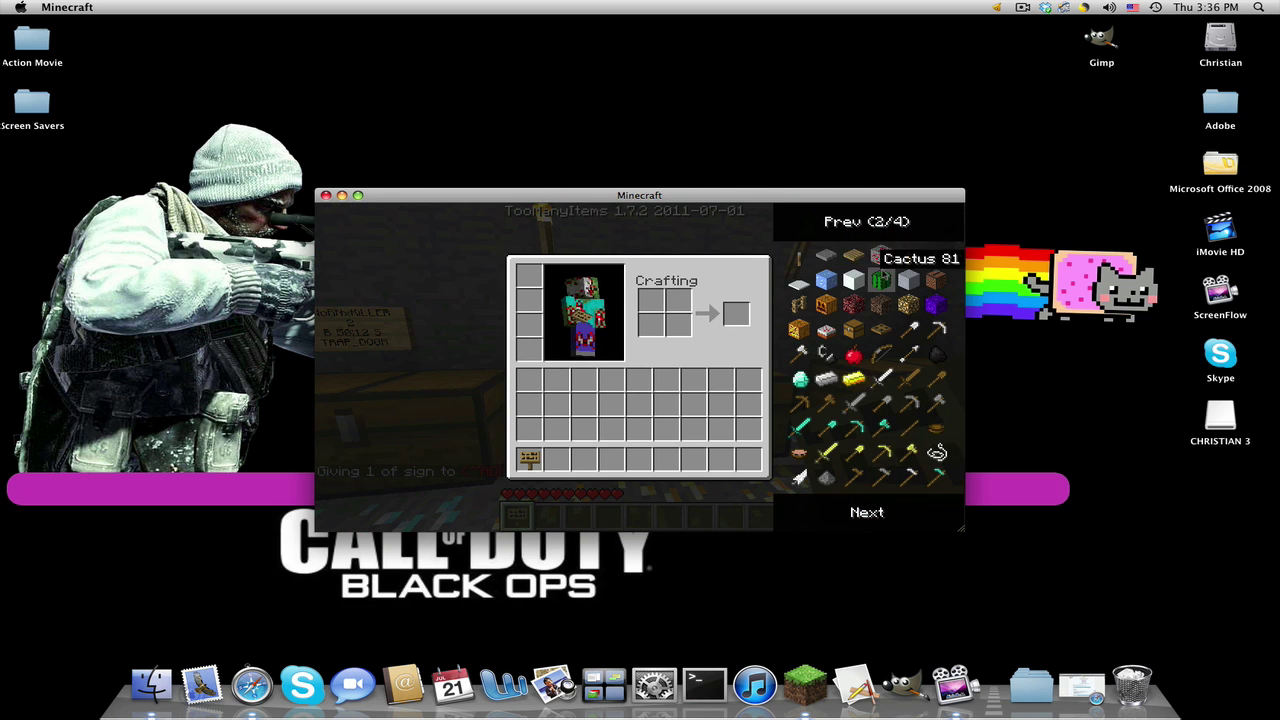
pyautogui.doubleClick(880, 280)
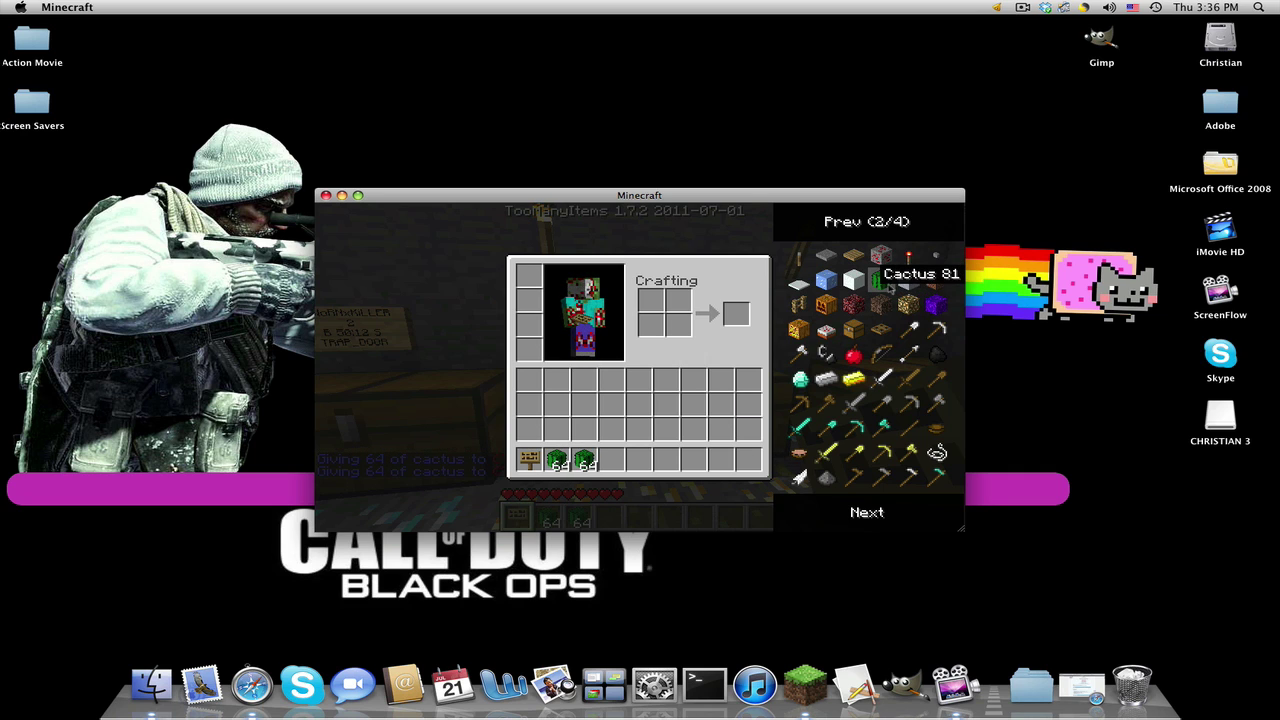
pyautogui.doubleClick(880, 280)
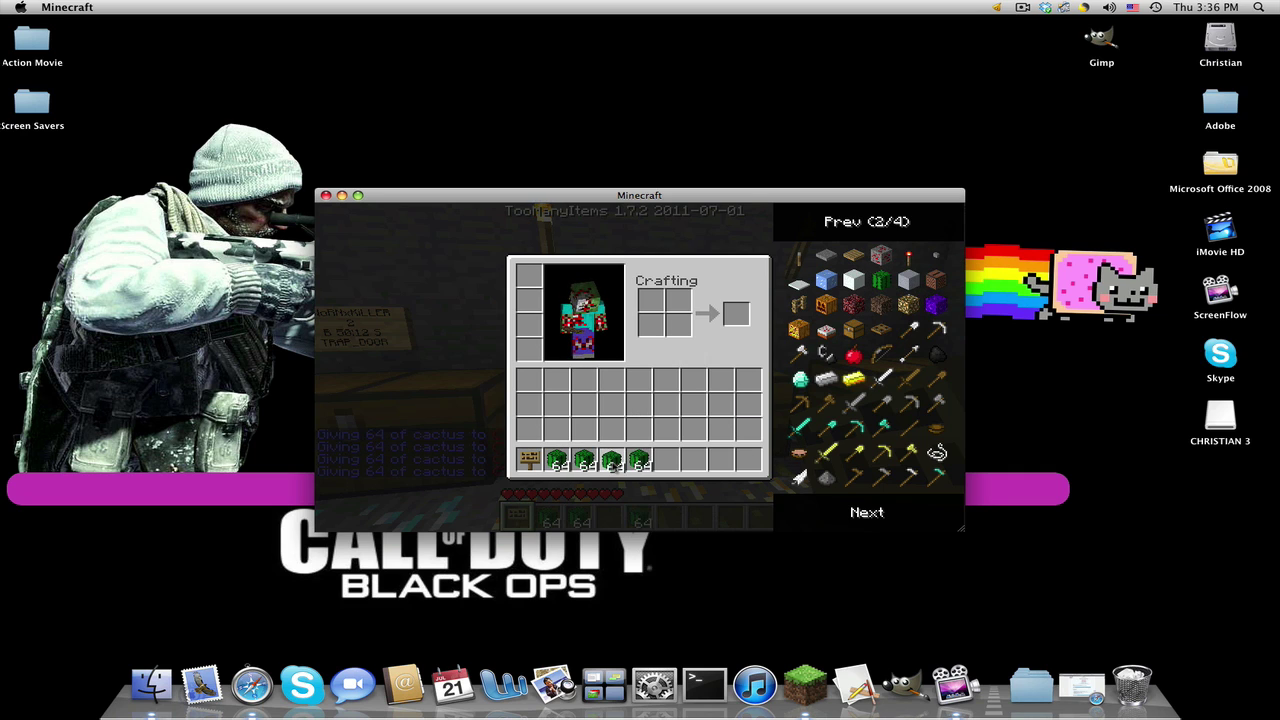
pyautogui.press('e')
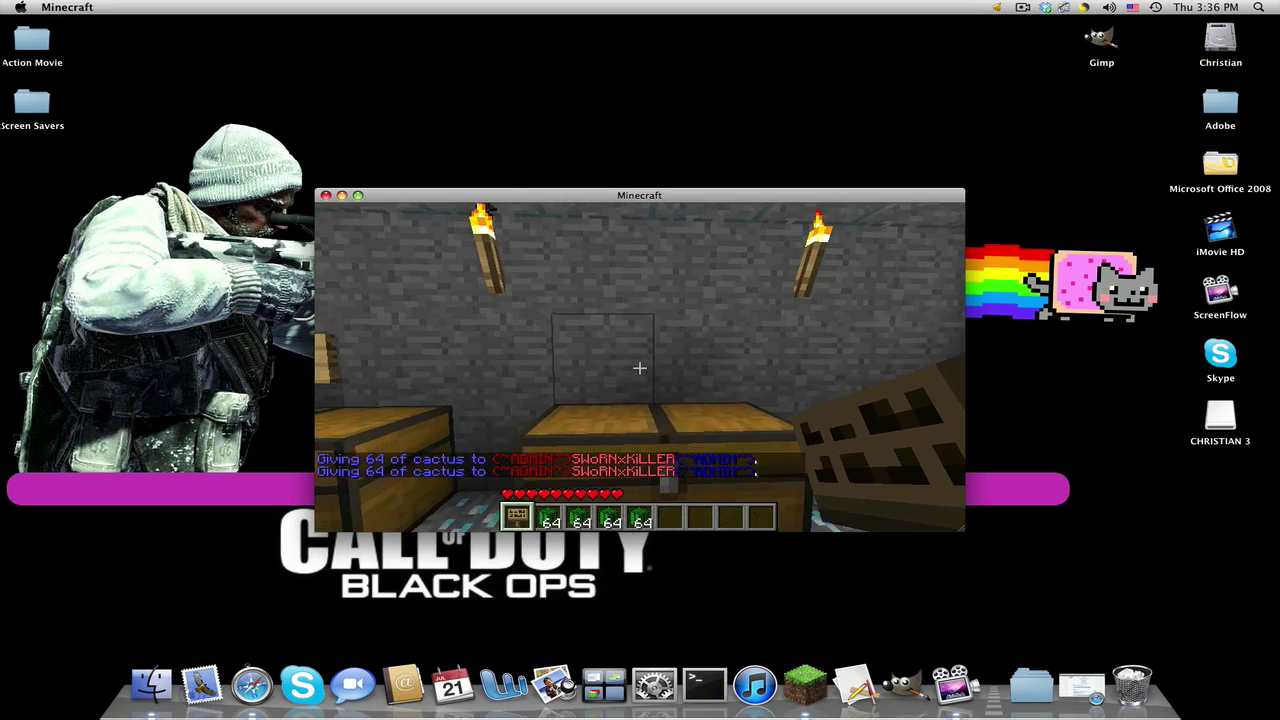
pyautogui.rightClick(639, 368)
pyautogui.write('20:14')
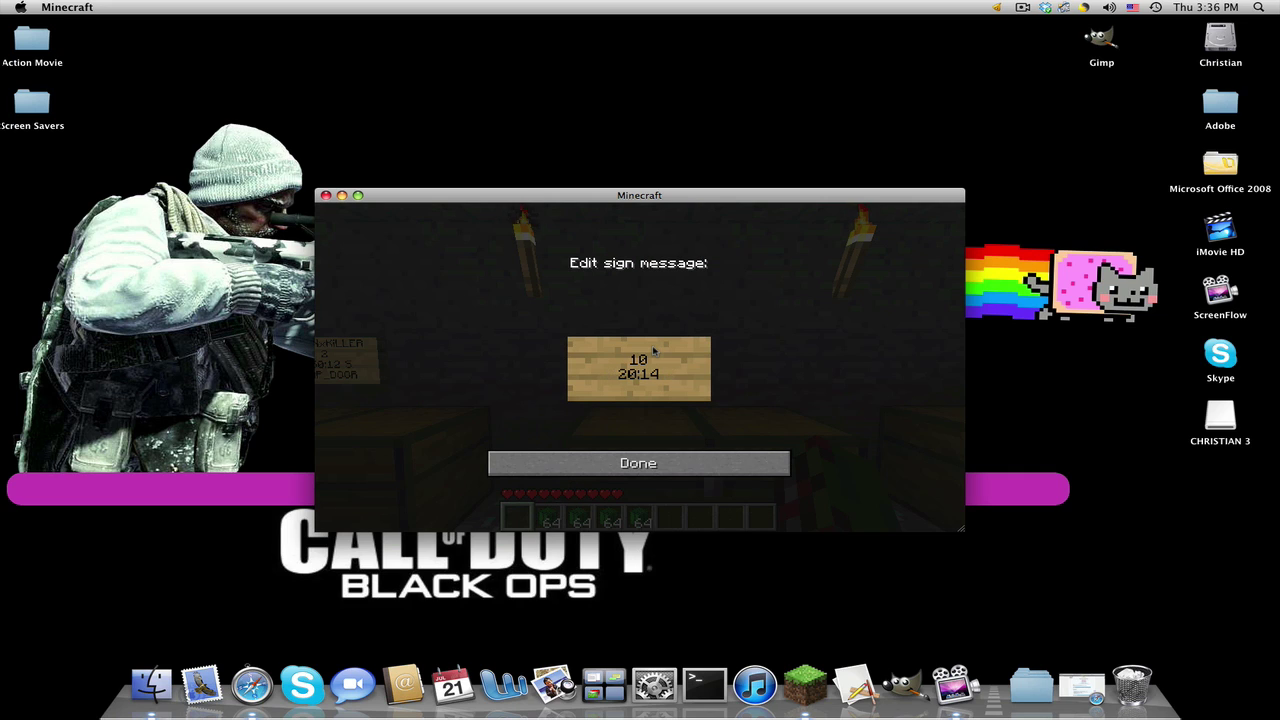
# - Finish the sign as 10 / B 20:14 S / CACTUS to create the shop, then set time to day
pyautogui.write('81')
pyautogui.click(606, 462)
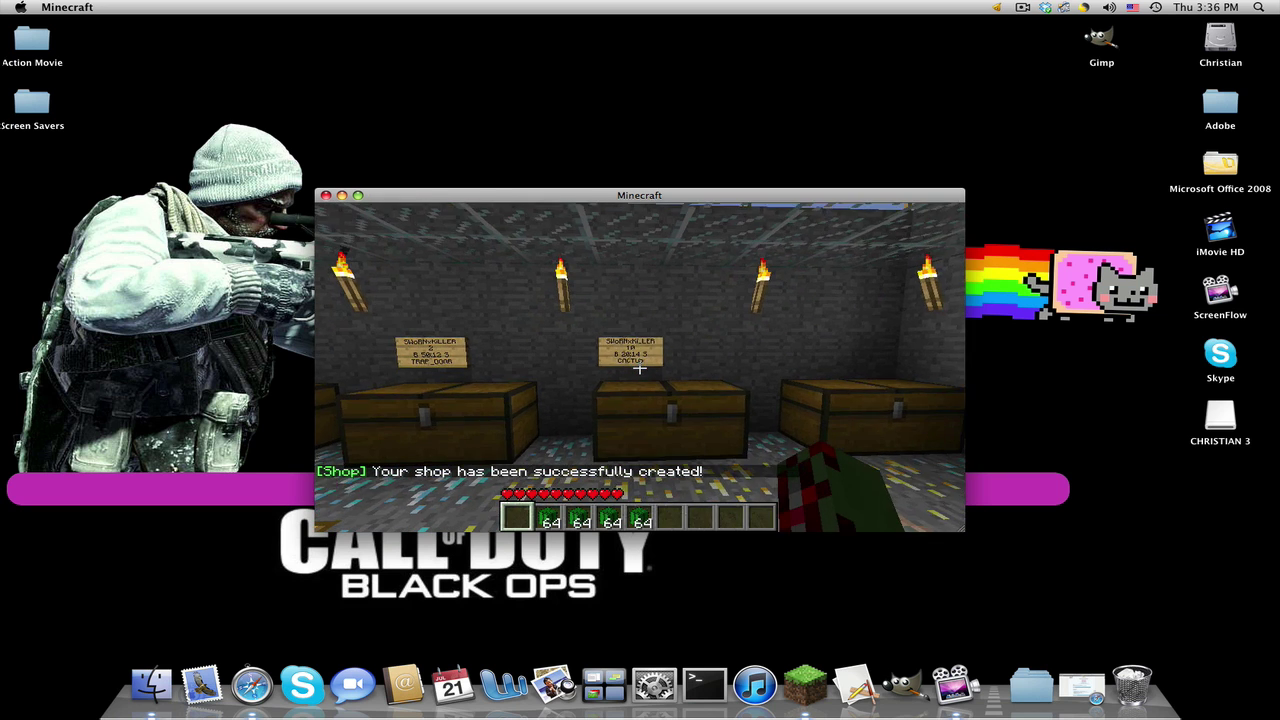
pyautogui.write('t/time')
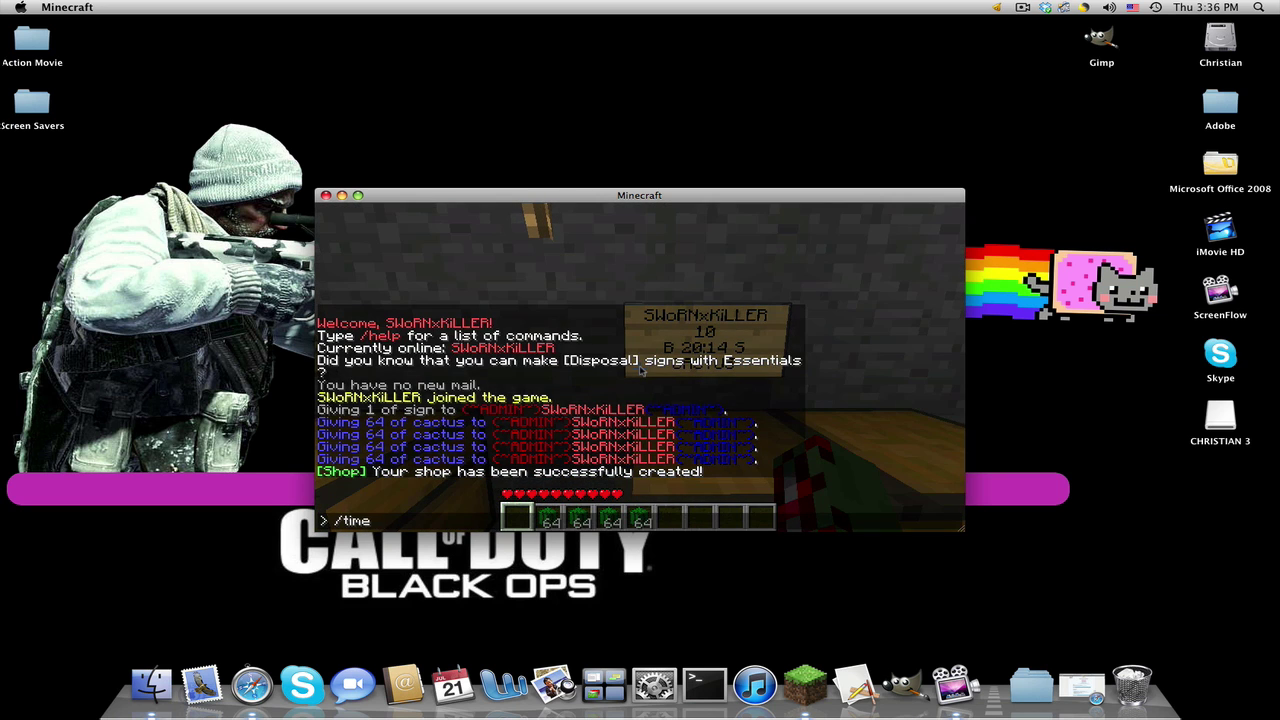
pyautogui.write(' day')
pyautogui.press('Return')
# - Walk up to the other player's wood shop sign and buy 16 wood from it
pyautogui.press('s')
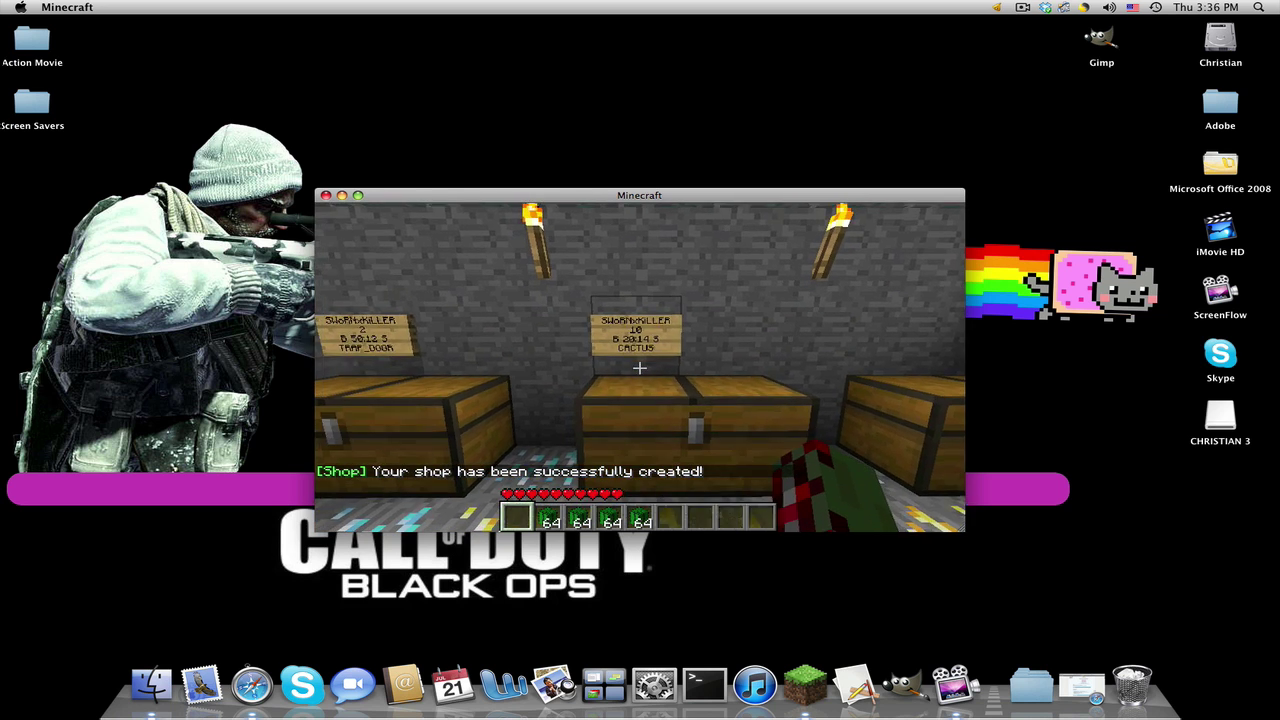
pyautogui.press('w')
pyautogui.press('s')
pyautogui.press('w')
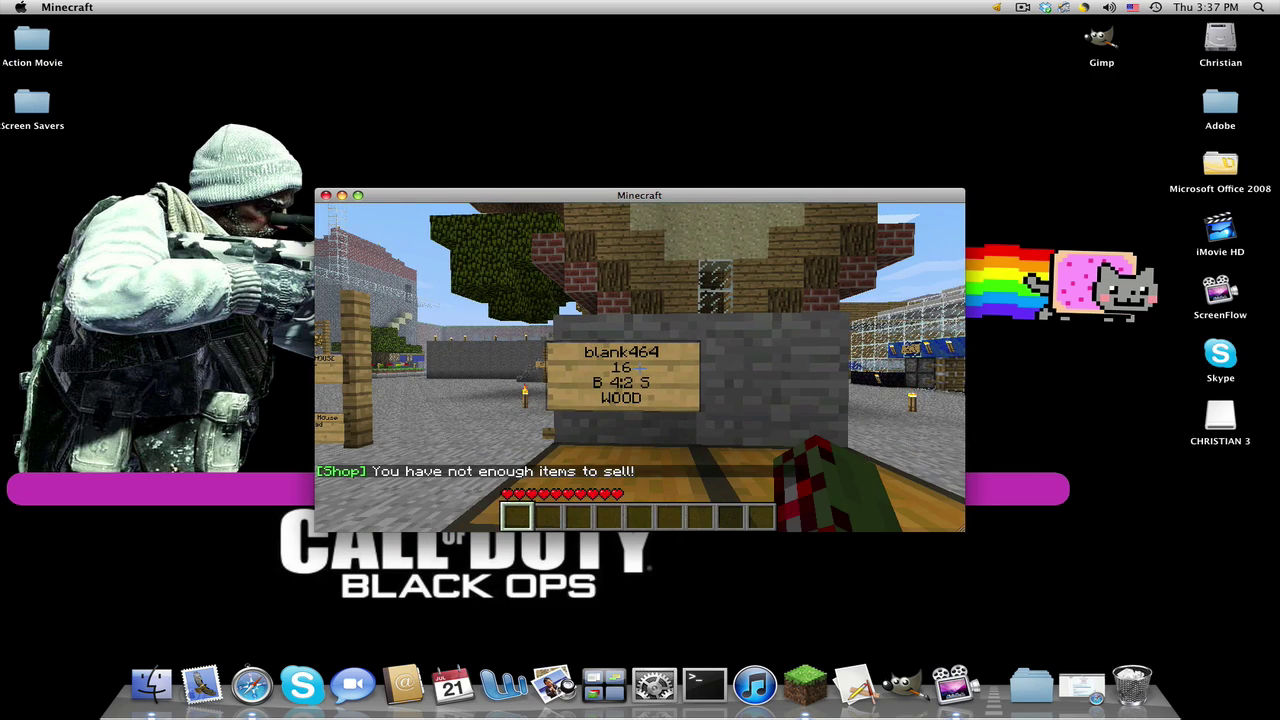
pyautogui.rightClick(640, 367)
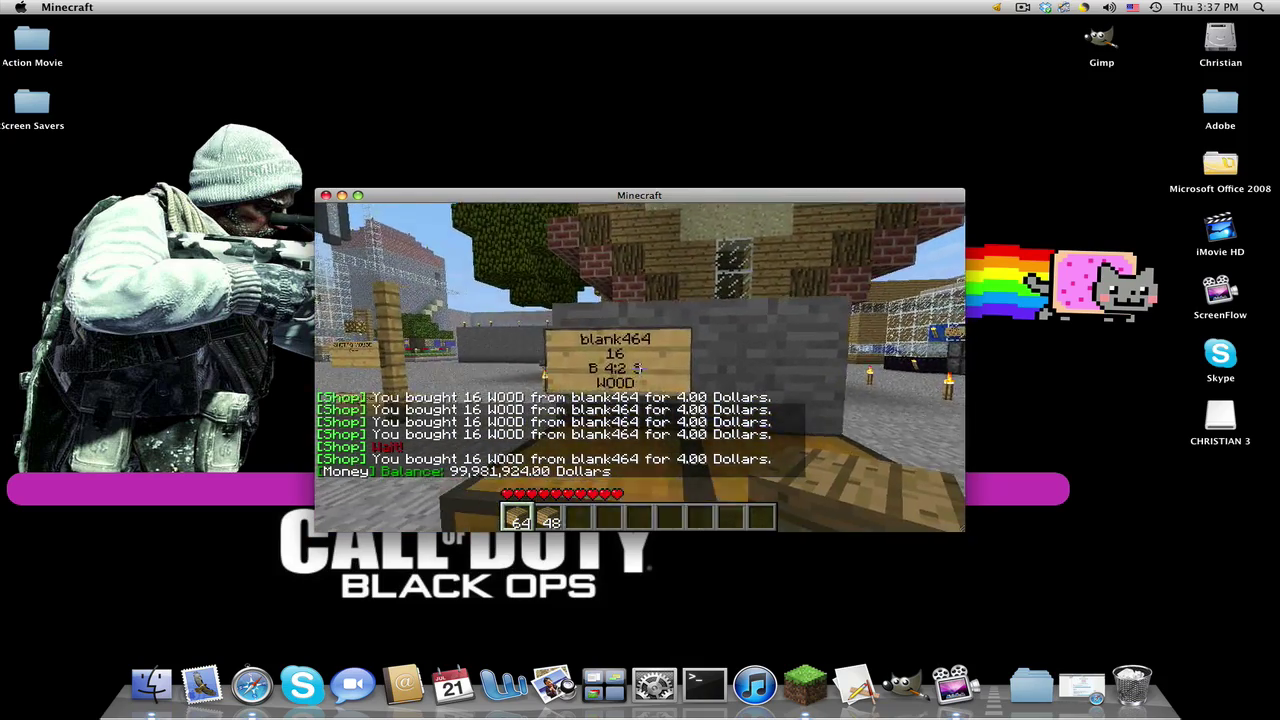
pyautogui.press('w')
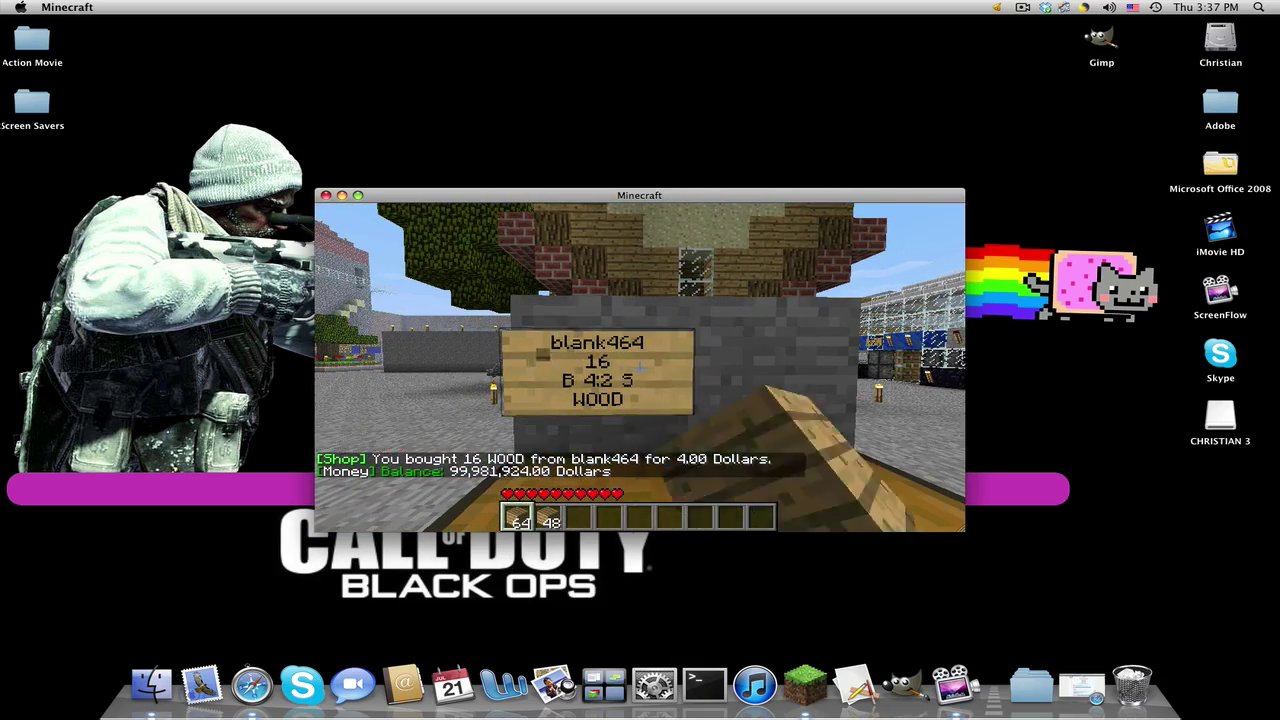